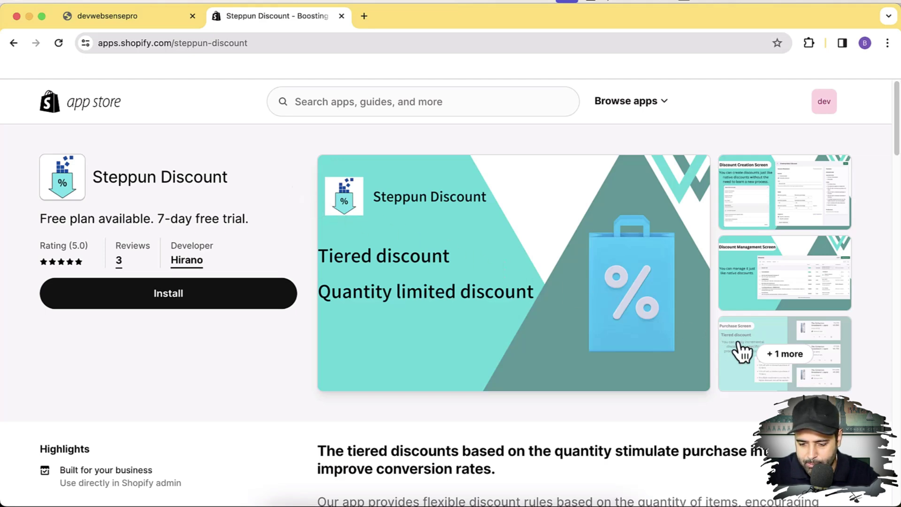
Examine the Steppun Discount listing images showing discount management, the tiered discount and the quantity limited discount
{"action": "left_click", "coordinate": [777, 359]}
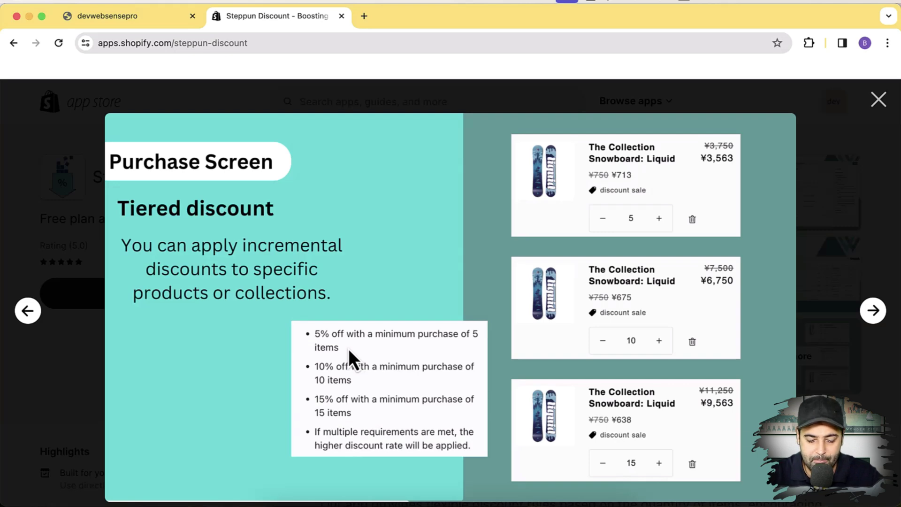
{"action": "left_click", "coordinate": [878, 100]}
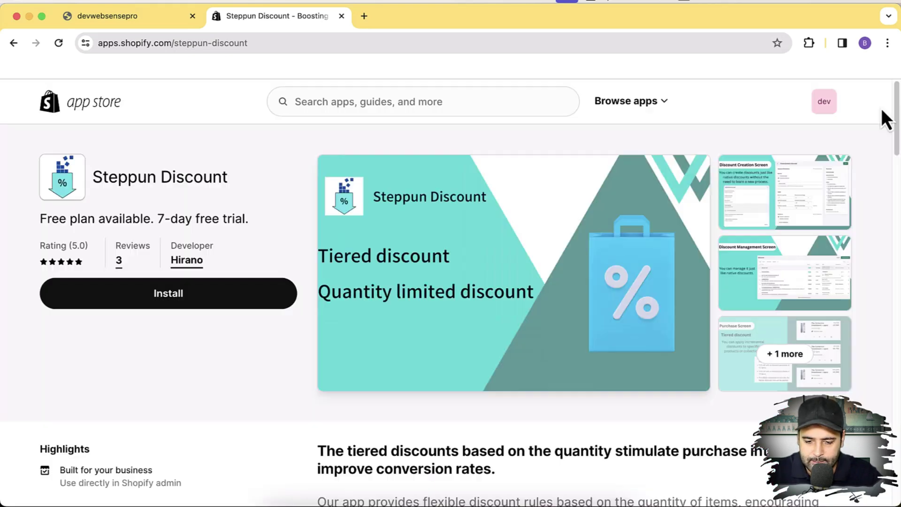
{"action": "left_click", "coordinate": [817, 371]}
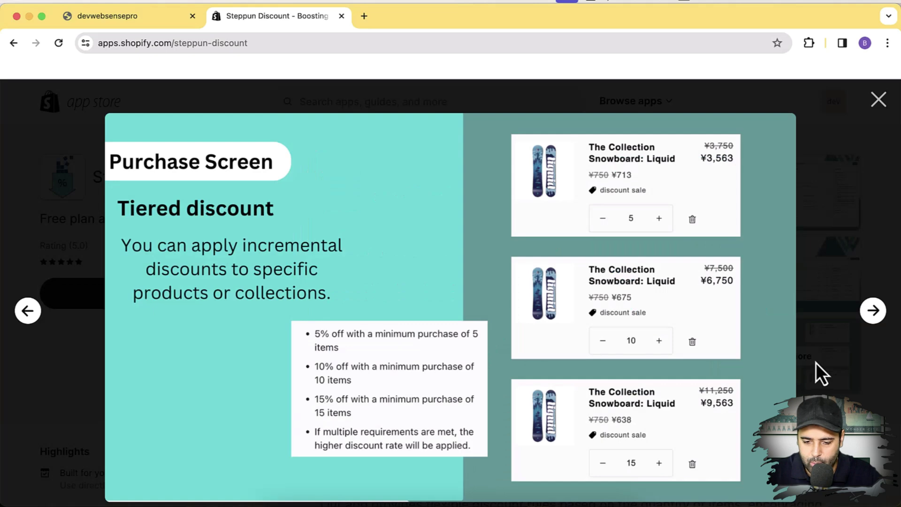
{"action": "left_click", "coordinate": [875, 296]}
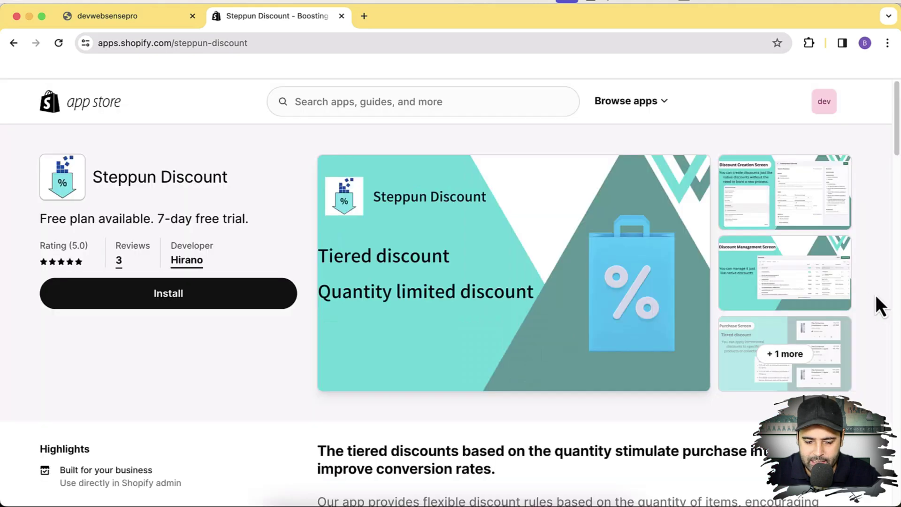
{"action": "left_click", "coordinate": [816, 257]}
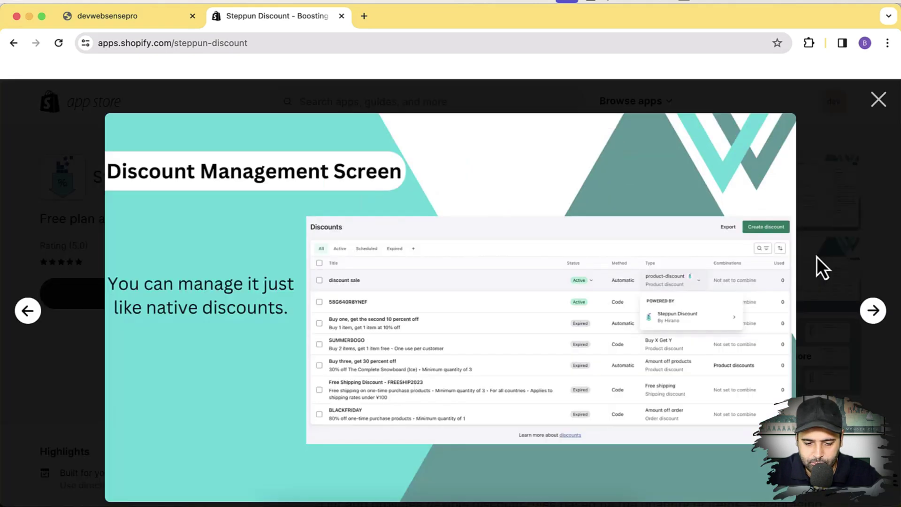
{"action": "left_click", "coordinate": [878, 99]}
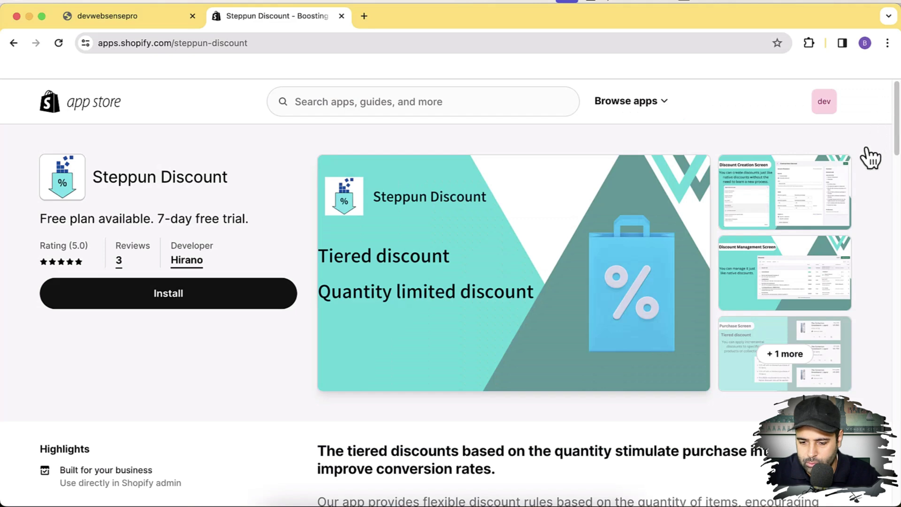
{"action": "scroll", "coordinate": [817, 263], "scroll_direction": "down", "scroll_amount": 2}
{"action": "left_click", "coordinate": [813, 287]}
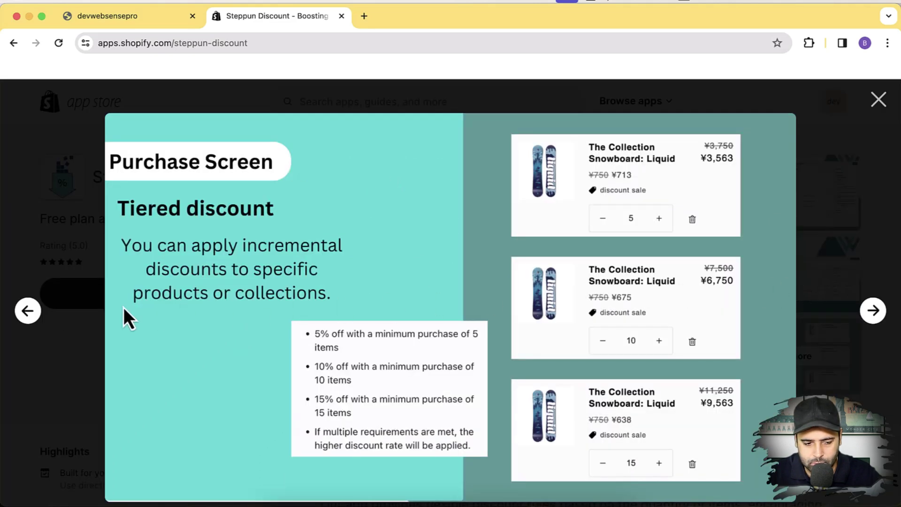
{"action": "left_click", "coordinate": [28, 312]}
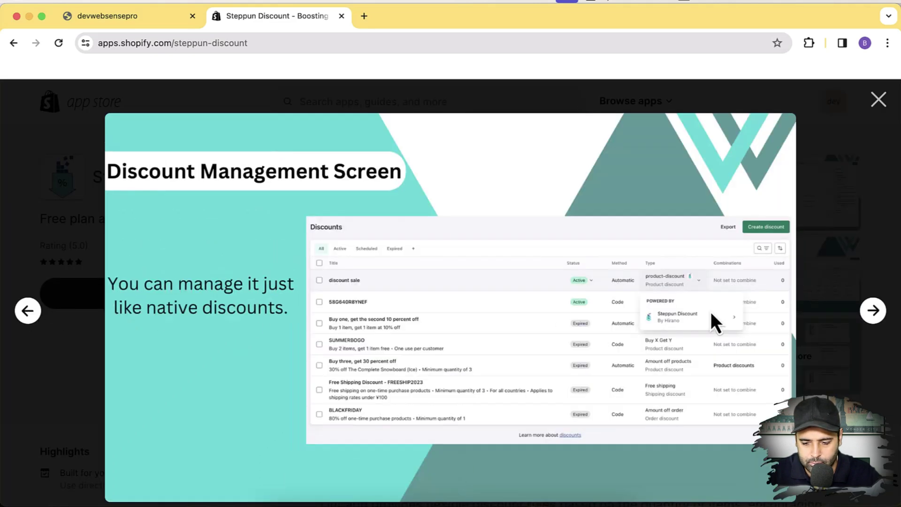
{"action": "left_click", "coordinate": [872, 312]}
{"action": "left_click", "coordinate": [873, 312]}
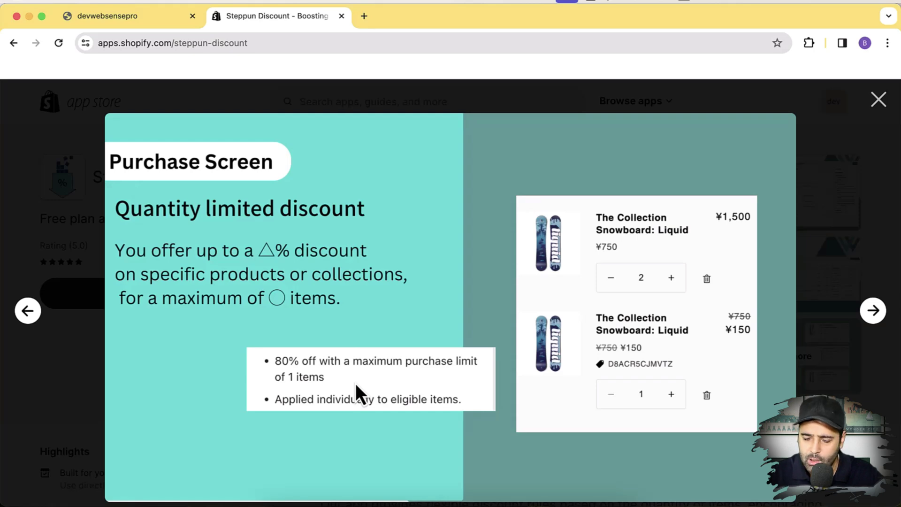
{"action": "left_click", "coordinate": [879, 100]}
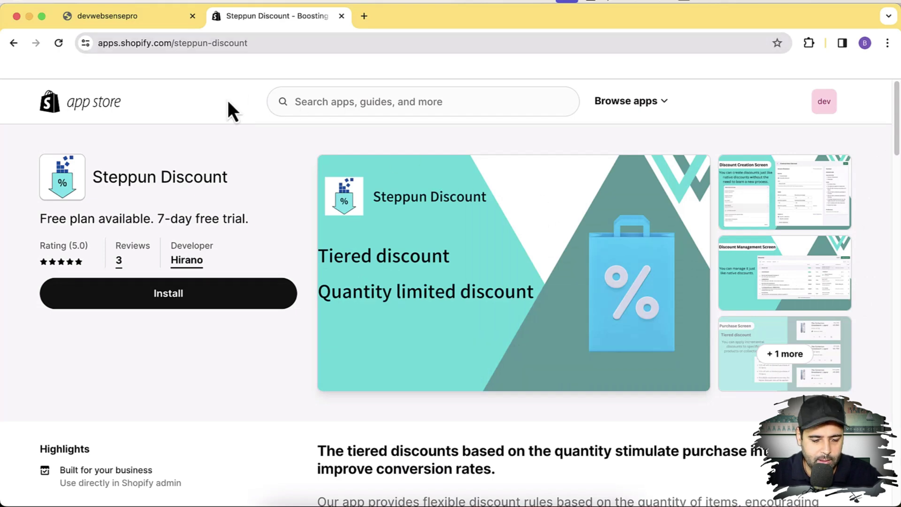
Install the Steppun Discount app on the store, granting the requested data access
{"action": "left_click", "coordinate": [174, 306]}
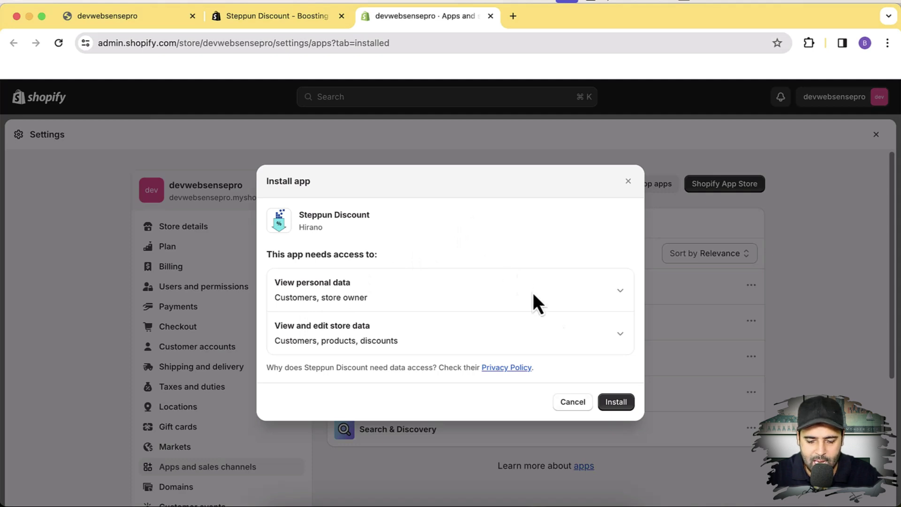
{"action": "left_click", "coordinate": [617, 402]}
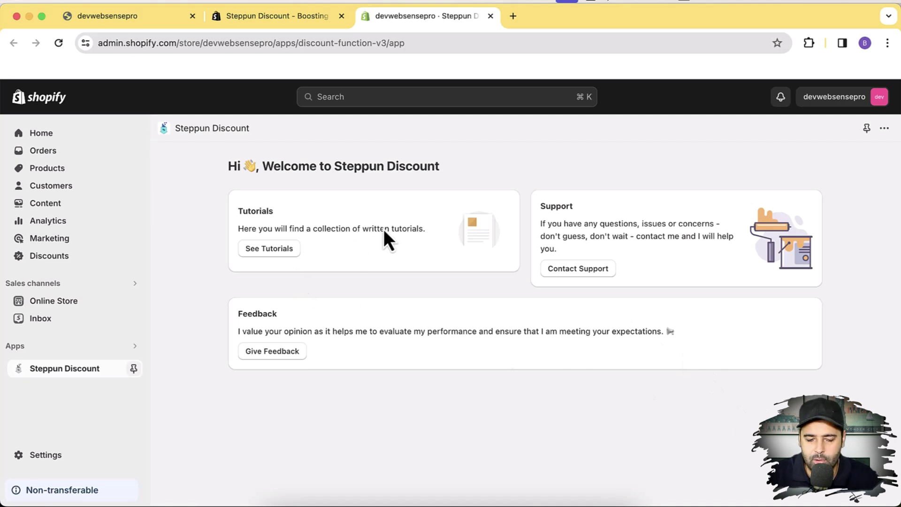
Look at the Steppun Discount tutorials page, return to the app's welcome page and close the tutorial
{"action": "left_click", "coordinate": [271, 256]}
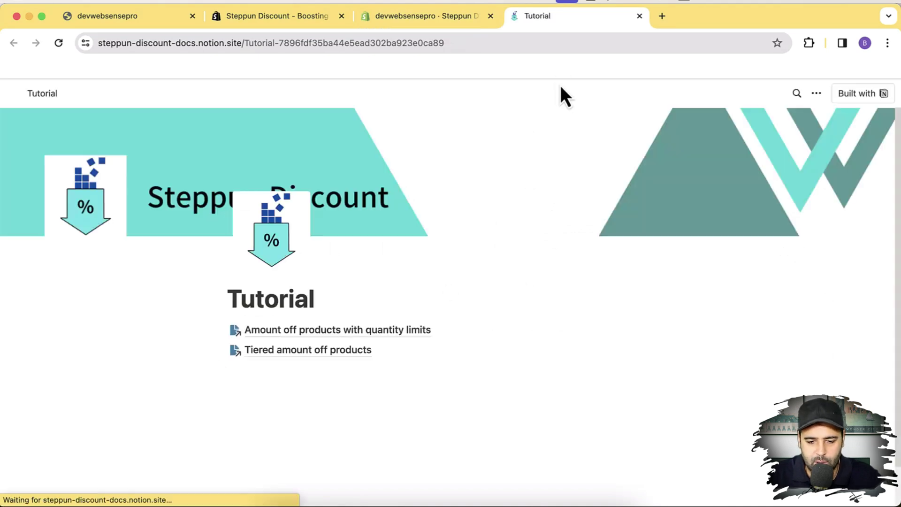
{"action": "left_click", "coordinate": [439, 26]}
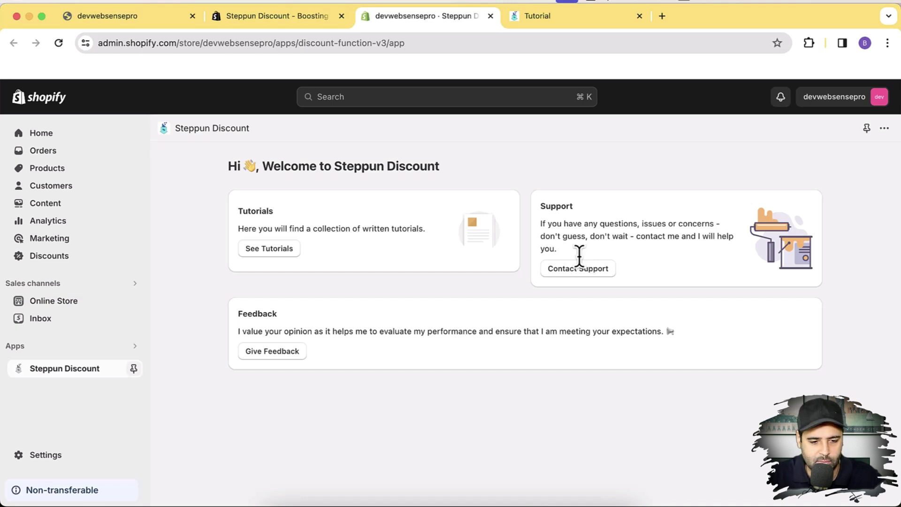
{"action": "left_click", "coordinate": [639, 17]}
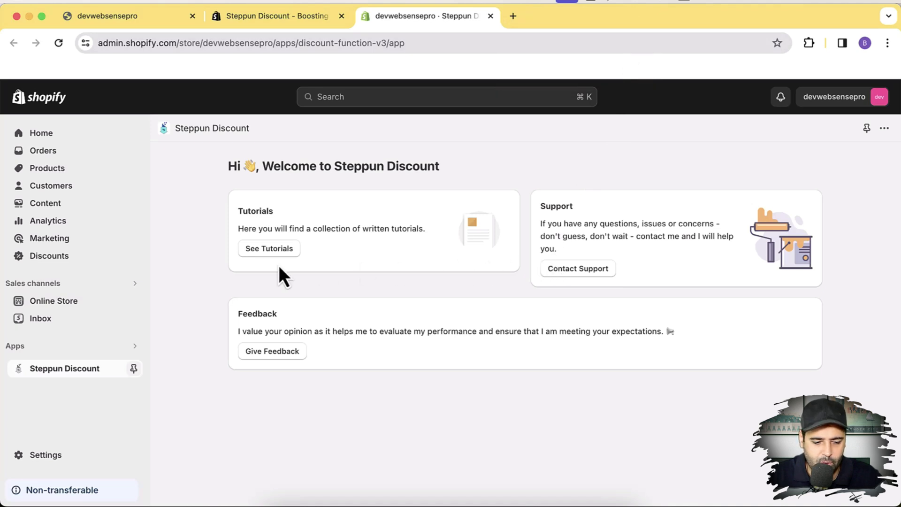
Start a new store discount of the Steppun Discount type "Tiered amount off products"
{"action": "left_click", "coordinate": [75, 269]}
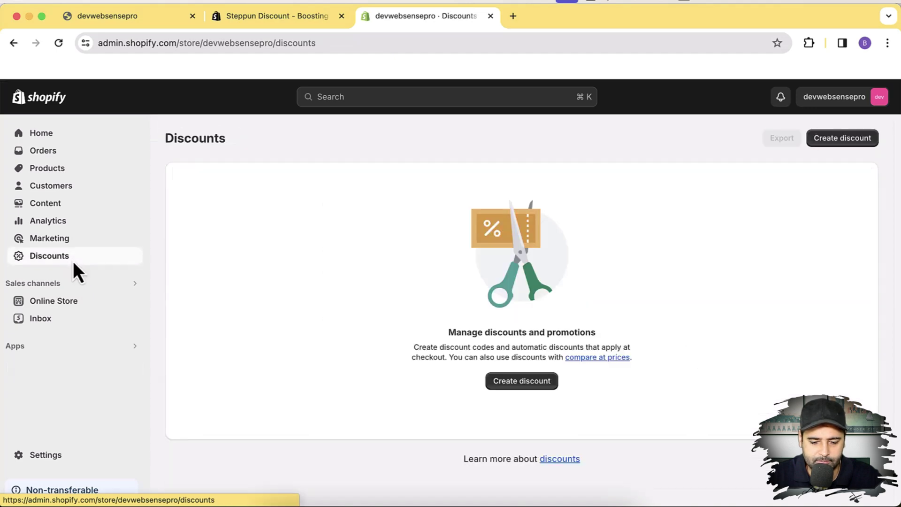
{"action": "left_click", "coordinate": [844, 141]}
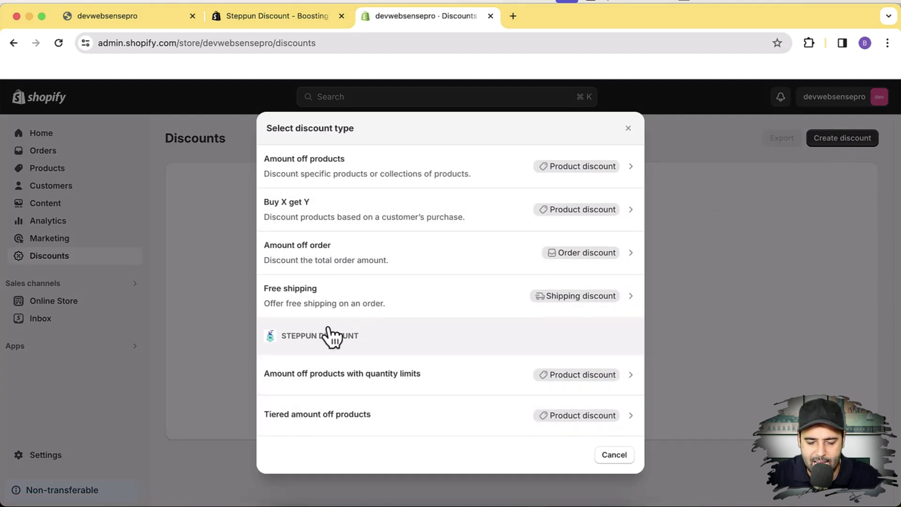
{"action": "left_click_drag", "start_coordinate": [282, 338], "coordinate": [378, 337]}
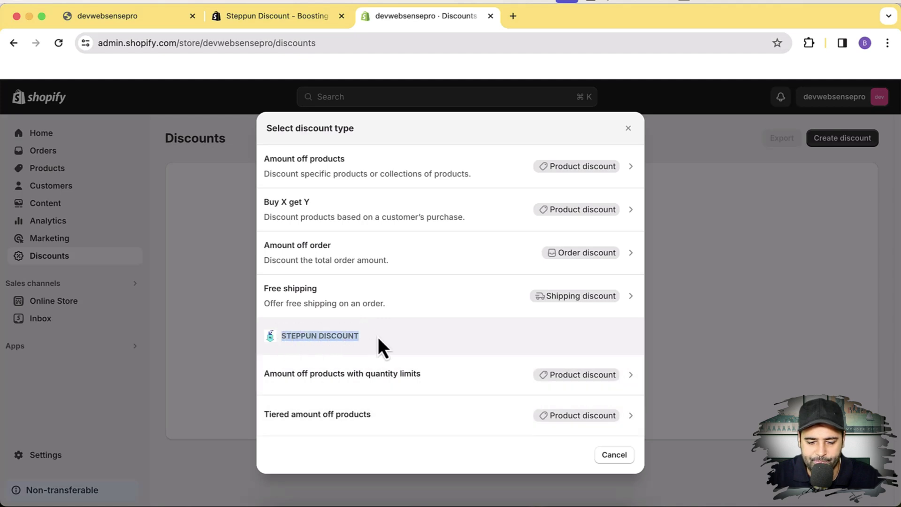
{"action": "left_click", "coordinate": [378, 336]}
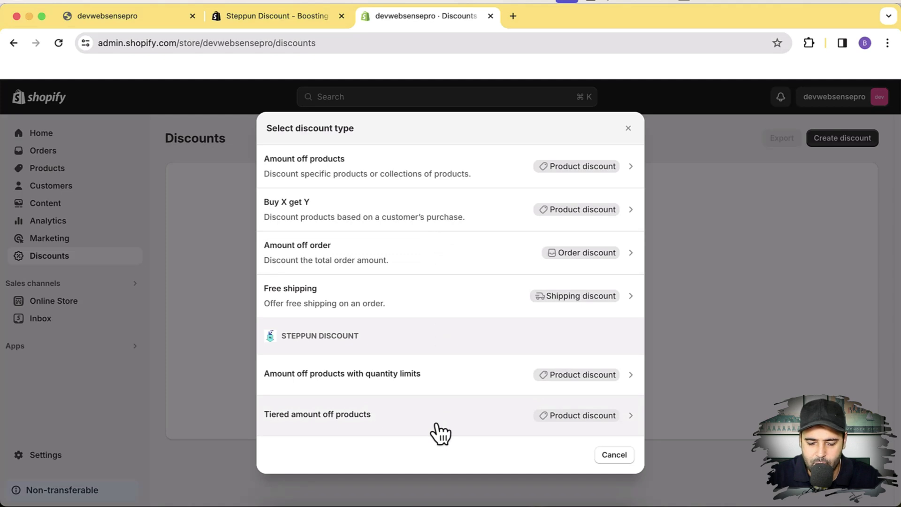
{"action": "left_click", "coordinate": [418, 429]}
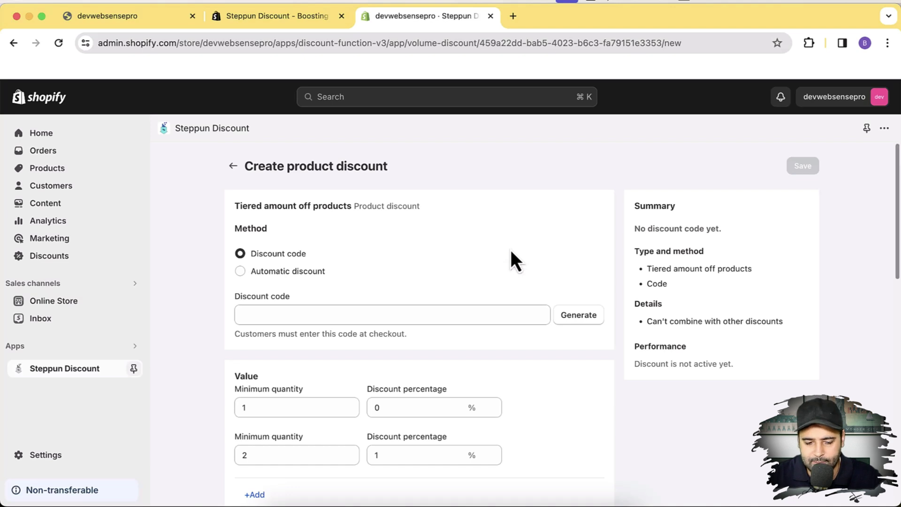
Make the discount an automatic discount and title it "Tired Discount"
{"action": "scroll", "coordinate": [511, 256], "scroll_direction": "down", "scroll_amount": 1}
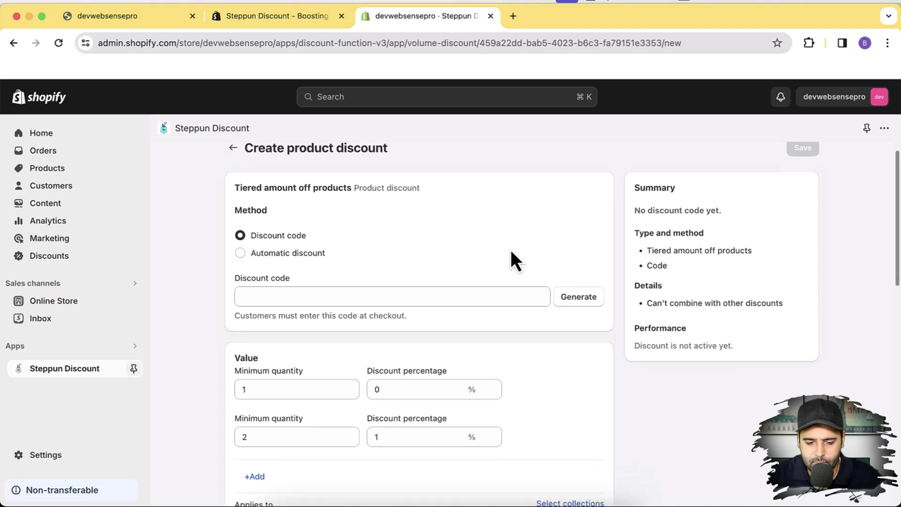
{"action": "left_click", "coordinate": [305, 249]}
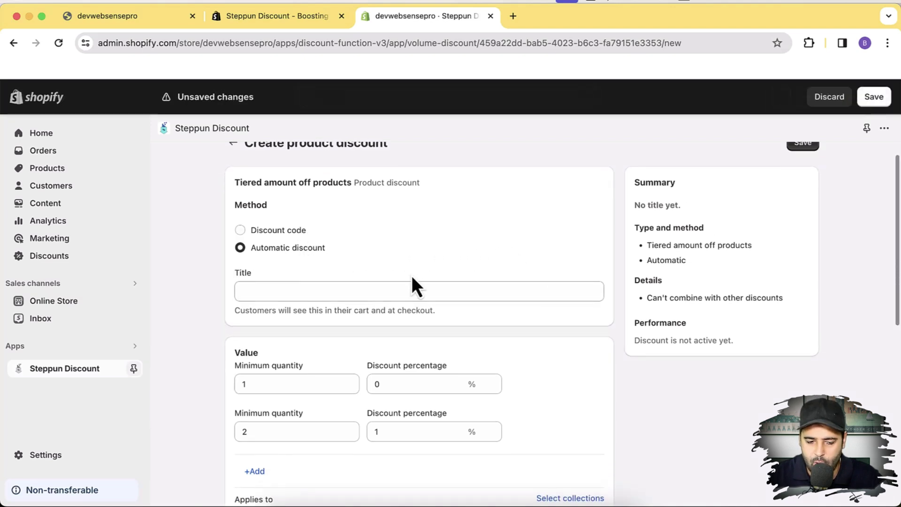
{"action": "left_click", "coordinate": [518, 286]}
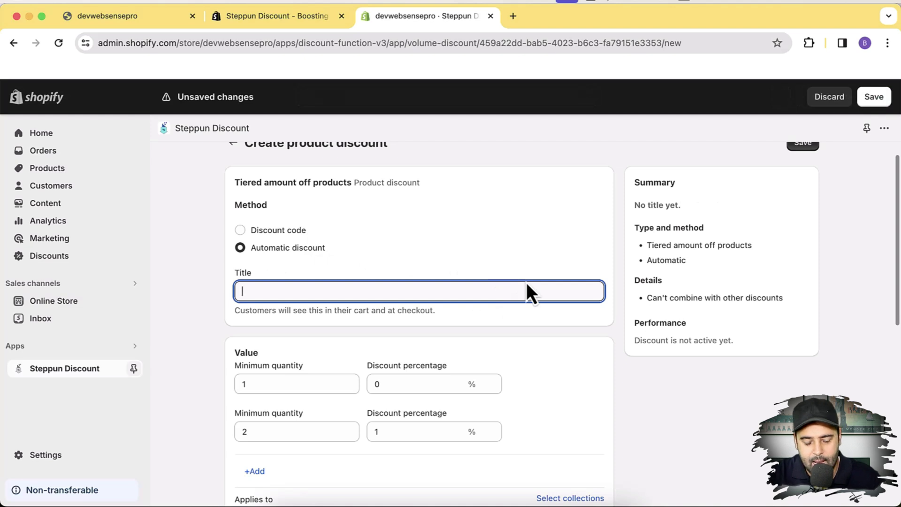
{"action": "type", "text": "Tired "}
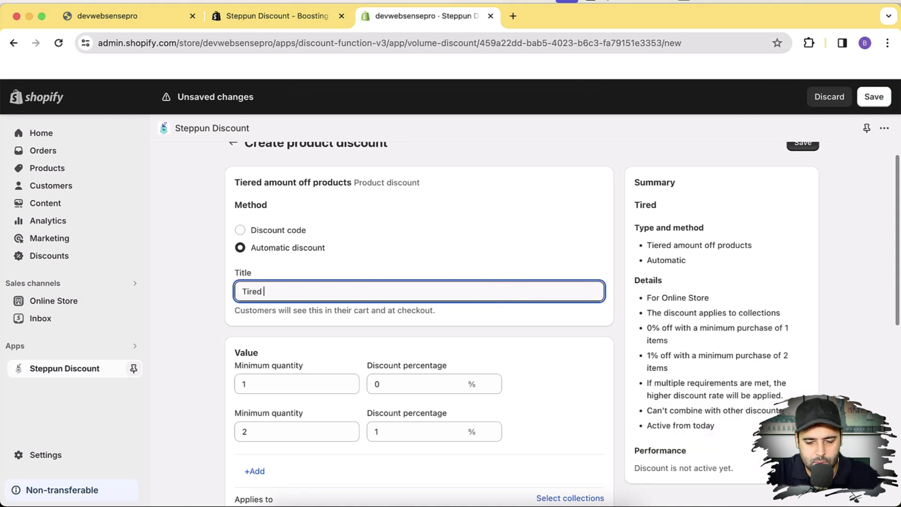
{"action": "type", "text": "Discount"}
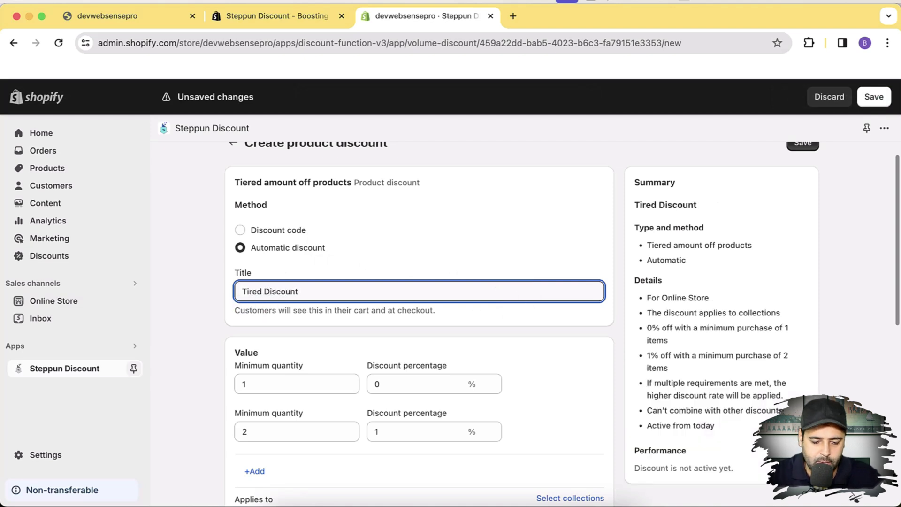
Set the first tier to a minimum quantity of 2 with a 5% discount
{"action": "scroll", "coordinate": [661, 174], "scroll_direction": "down", "scroll_amount": 3}
{"action": "left_click", "coordinate": [263, 287]}
{"action": "key", "text": "BackSpace"}
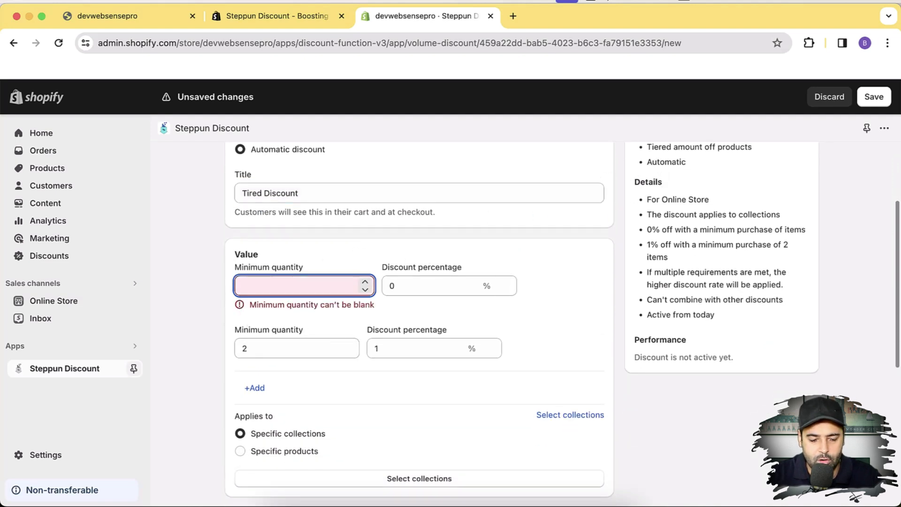
{"action": "type", "text": "2"}
{"action": "left_click", "coordinate": [407, 284]}
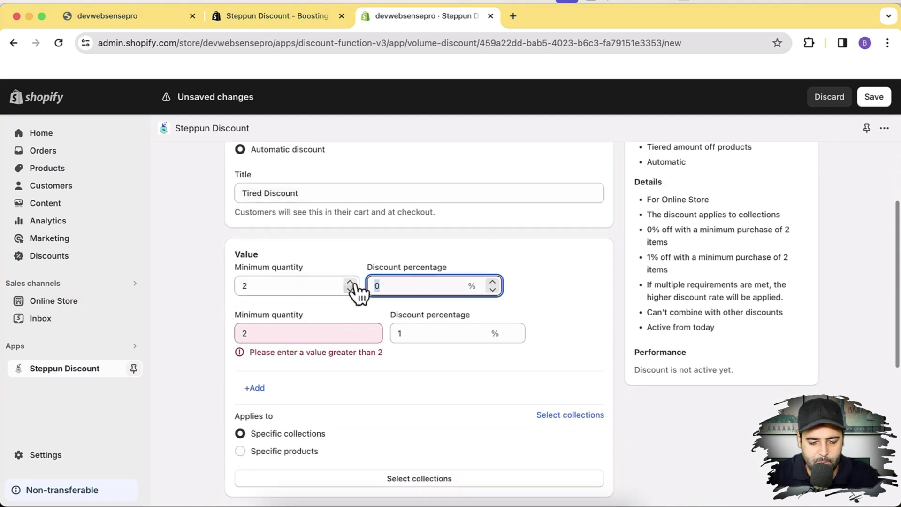
{"action": "type", "text": "5"}
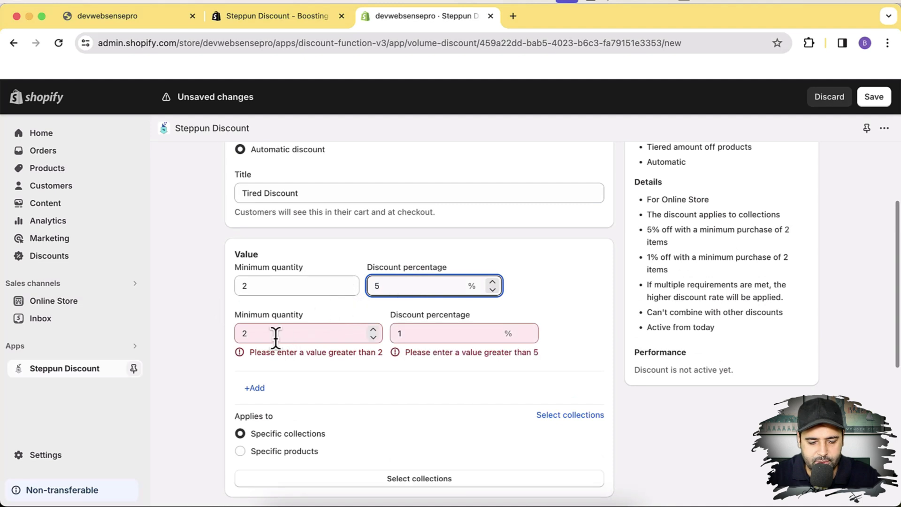
Set the second tier to a minimum quantity of 4 with a 10% discount
{"action": "left_click", "coordinate": [275, 334]}
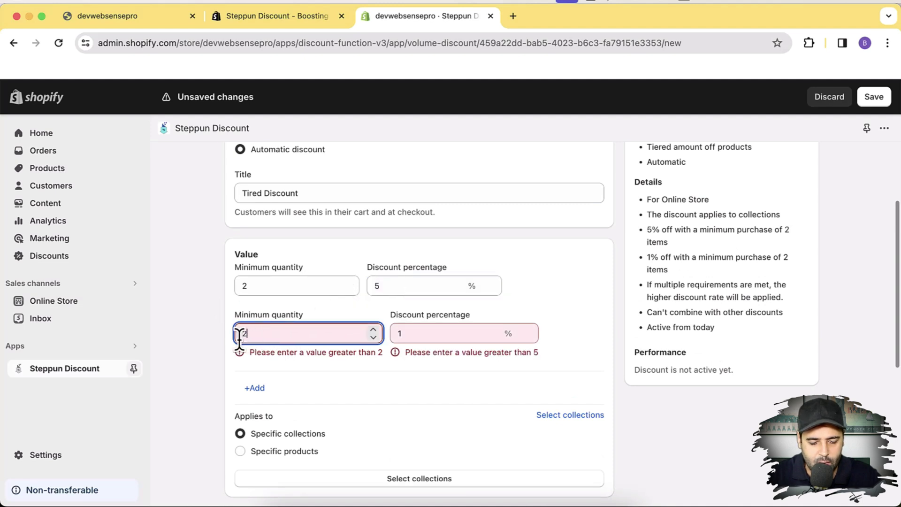
{"action": "double_click", "coordinate": [244, 333]}
{"action": "type", "text": "4"}
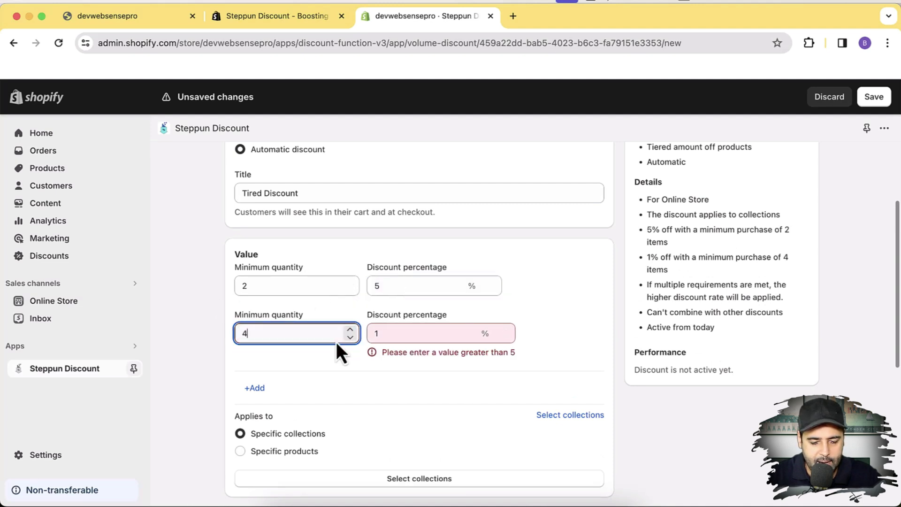
{"action": "left_click", "coordinate": [431, 335]}
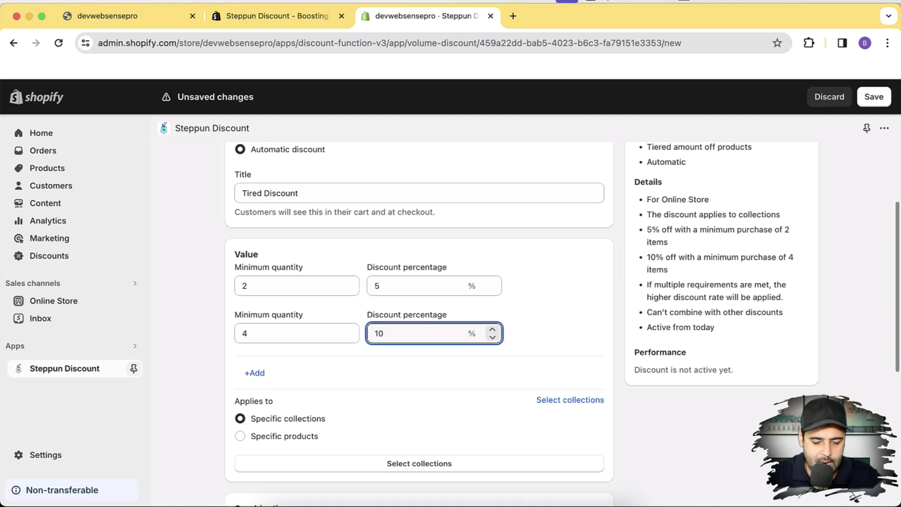
Apply the discount to specific products and select ALBANY UNITED NIKE DRILL TOP - MEN'S with all its variants
{"action": "scroll", "coordinate": [621, 242], "scroll_direction": "down", "scroll_amount": 5}
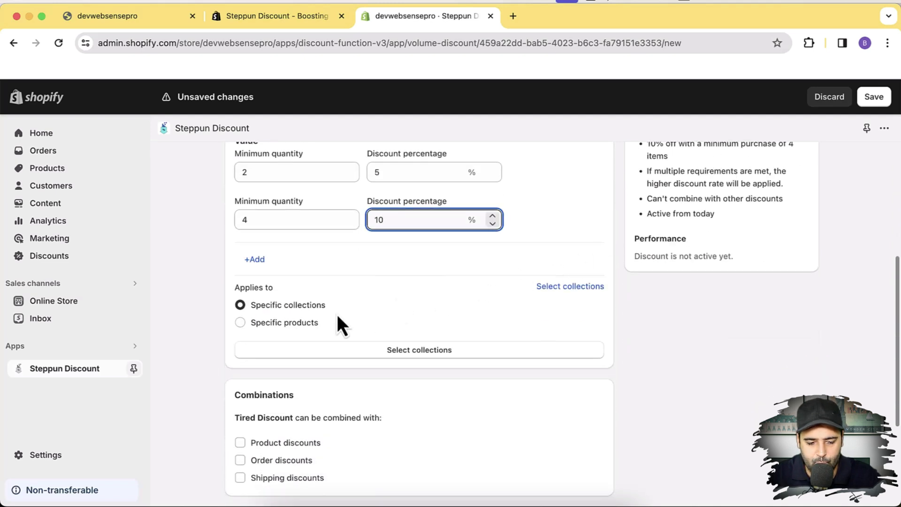
{"action": "left_click", "coordinate": [286, 326]}
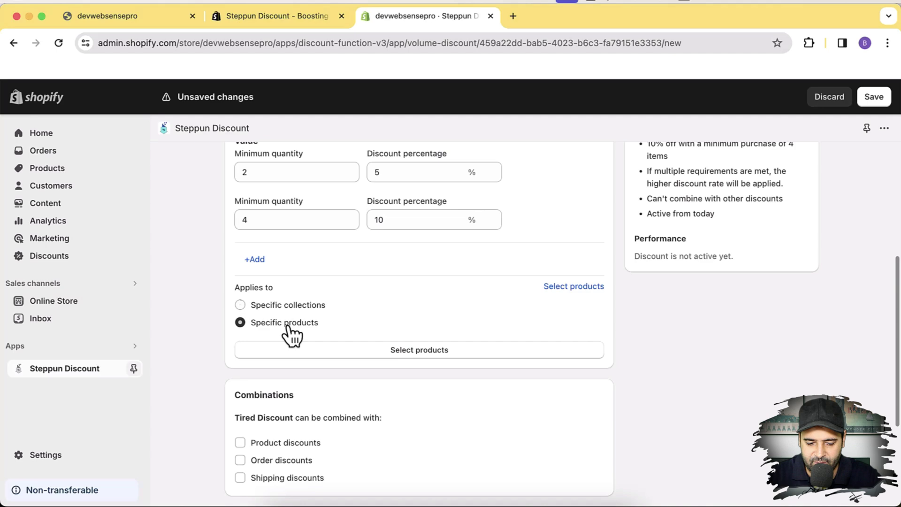
{"action": "left_click", "coordinate": [407, 353]}
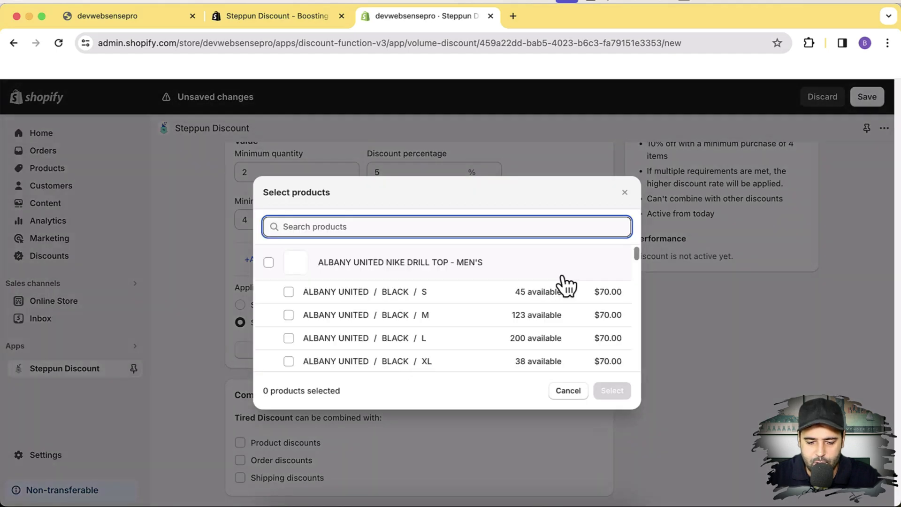
{"action": "scroll", "coordinate": [566, 287], "scroll_direction": "down", "scroll_amount": 1}
{"action": "scroll", "coordinate": [566, 286], "scroll_direction": "up", "scroll_amount": 1}
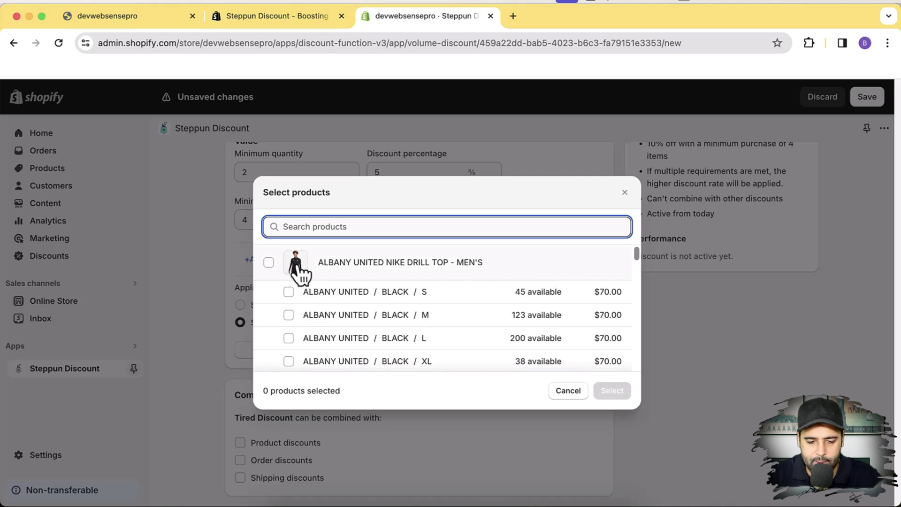
{"action": "left_click", "coordinate": [269, 263]}
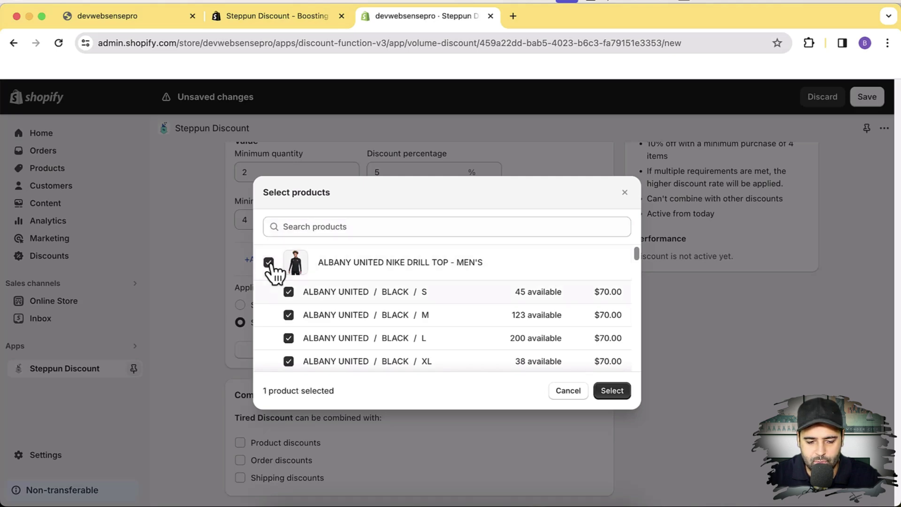
{"action": "left_click", "coordinate": [610, 395]}
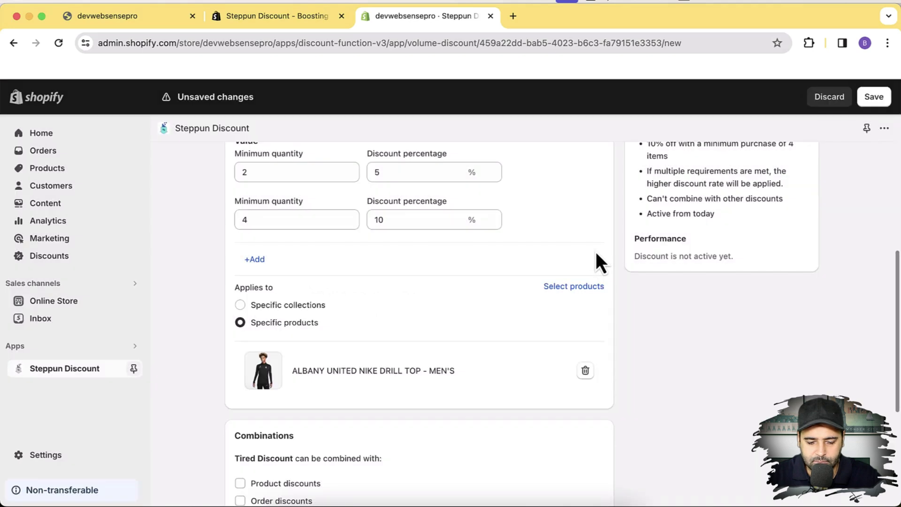
{"action": "scroll", "coordinate": [596, 252], "scroll_direction": "down", "scroll_amount": 4}
{"action": "scroll", "coordinate": [596, 253], "scroll_direction": "down", "scroll_amount": 4}
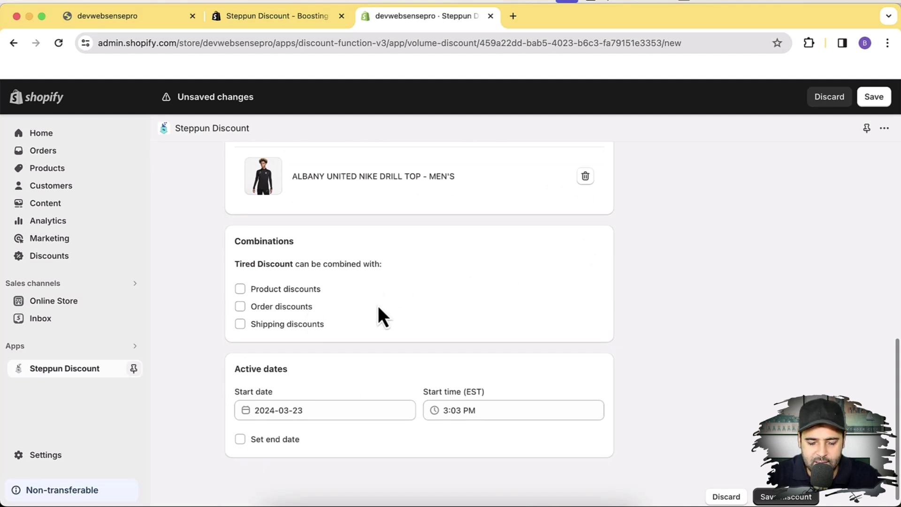
{"action": "left_click", "coordinate": [289, 441]}
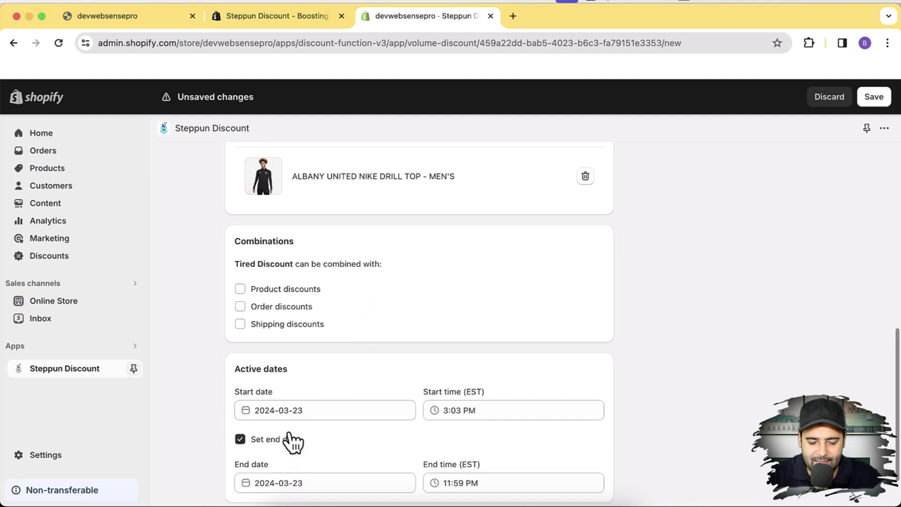
{"action": "scroll", "coordinate": [293, 394], "scroll_direction": "down", "scroll_amount": 2}
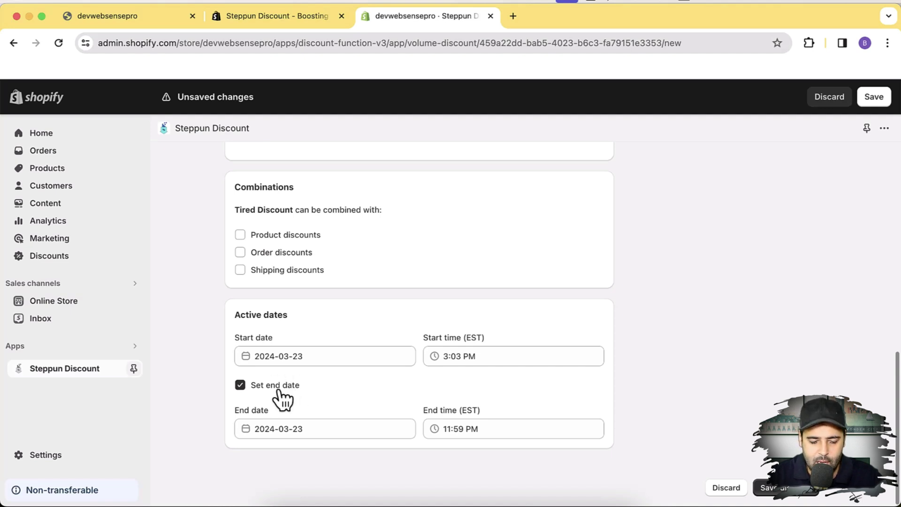
{"action": "left_click", "coordinate": [278, 390]}
Save the new tiered product discount
{"action": "scroll", "coordinate": [558, 365], "scroll_direction": "up", "scroll_amount": 6}
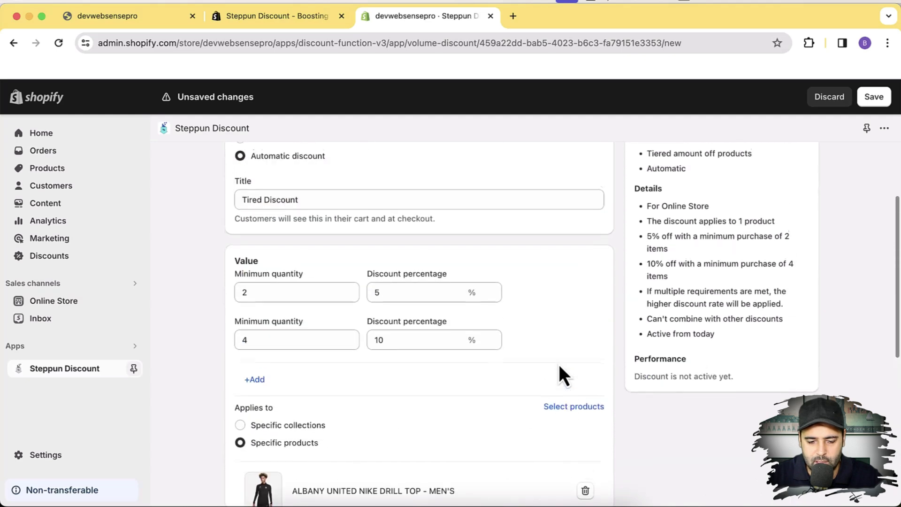
{"action": "scroll", "coordinate": [560, 367], "scroll_direction": "up", "scroll_amount": 3}
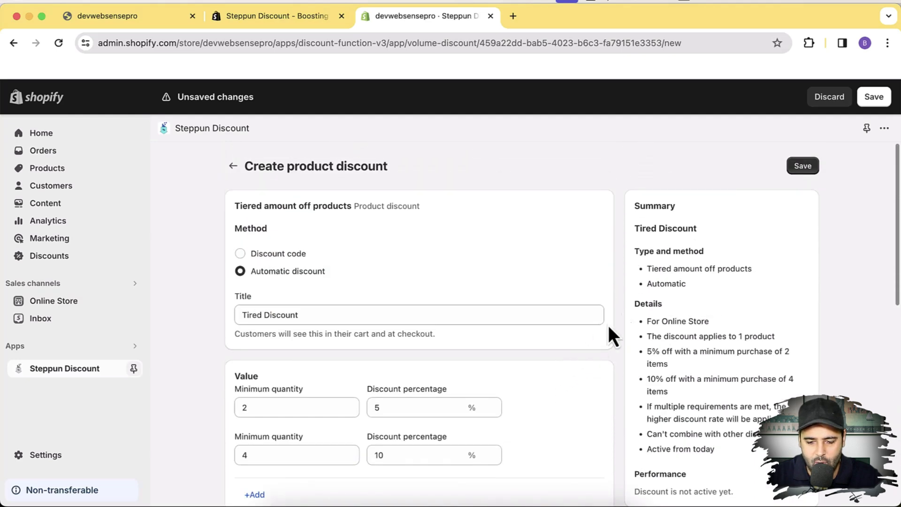
{"action": "left_click", "coordinate": [801, 168]}
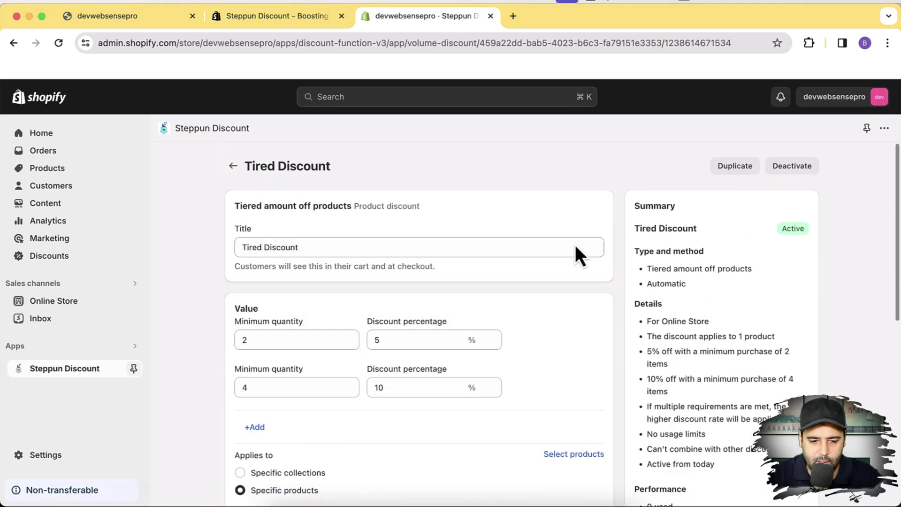
Switch to the storefront and add 2 of the Albany United Nike Drill Top - Men's in size S to the cart
{"action": "left_click", "coordinate": [157, 21]}
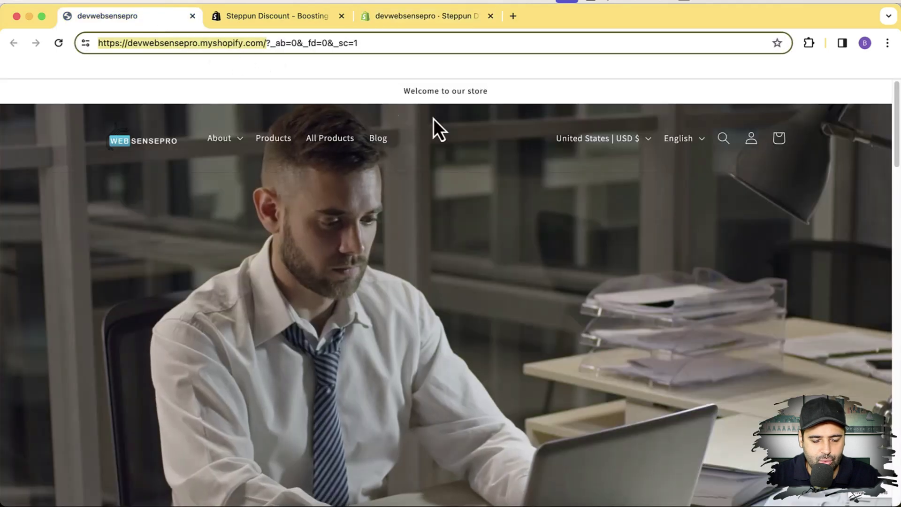
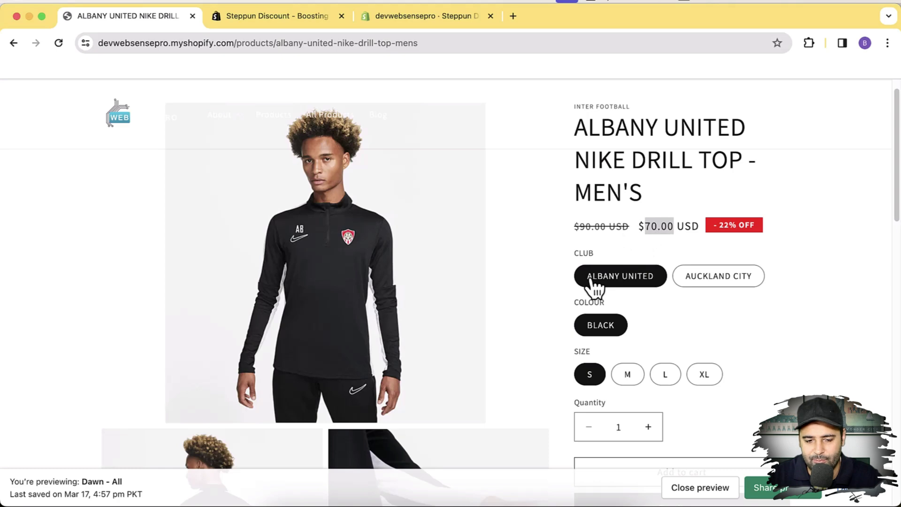
{"action": "scroll", "coordinate": [762, 261], "scroll_direction": "up", "scroll_amount": 1}
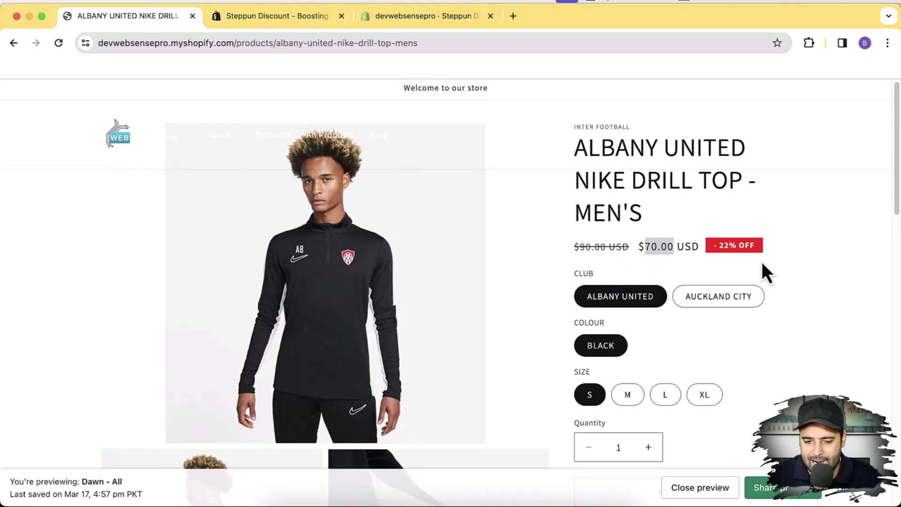
{"action": "scroll", "coordinate": [761, 261], "scroll_direction": "down", "scroll_amount": 3}
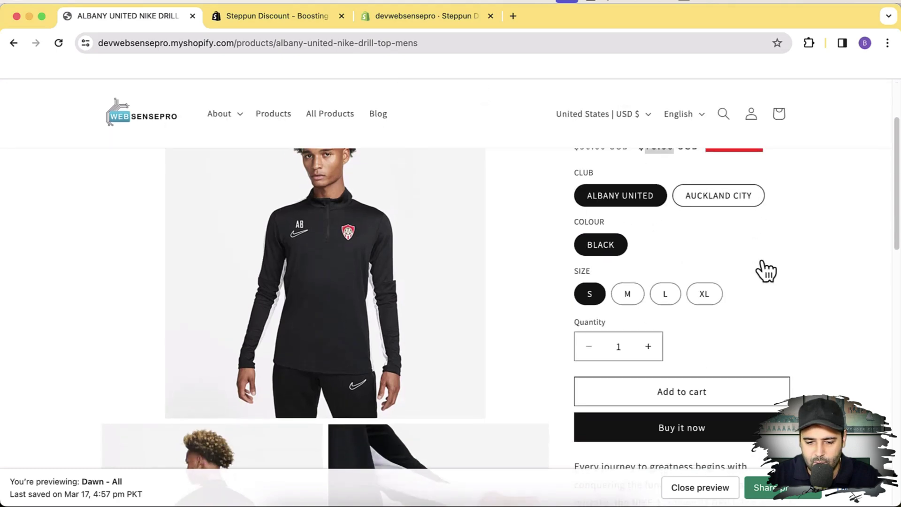
{"action": "scroll", "coordinate": [761, 260], "scroll_direction": "down", "scroll_amount": 1}
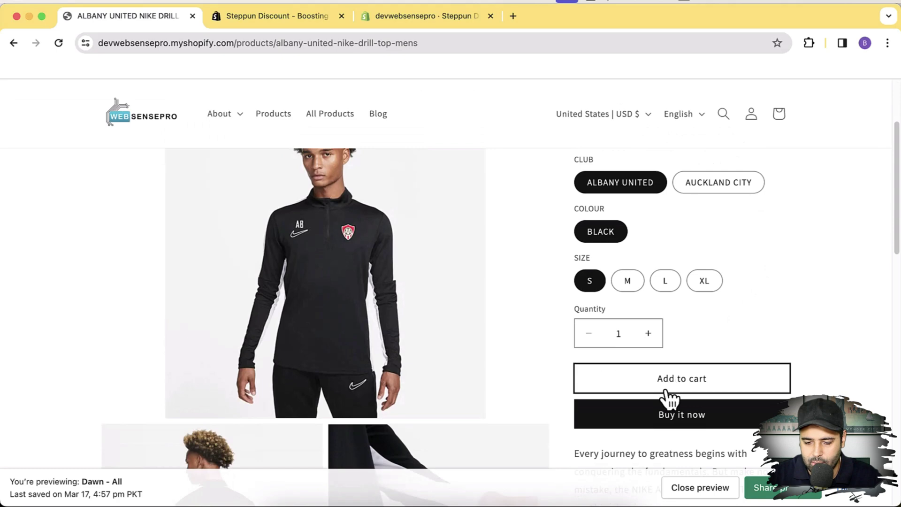
{"action": "left_click", "coordinate": [606, 328]}
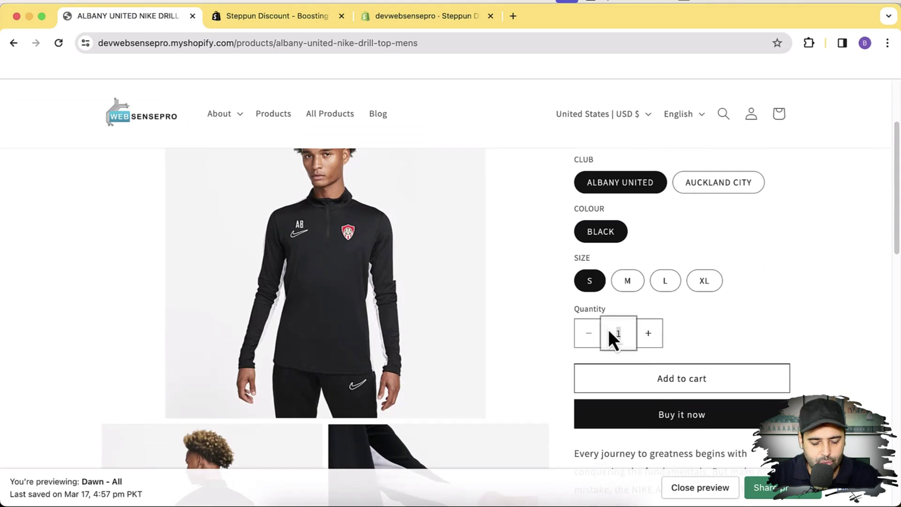
{"action": "key", "text": "BackSpace"}
{"action": "type", "text": "2"}
{"action": "left_click", "coordinate": [698, 384]}
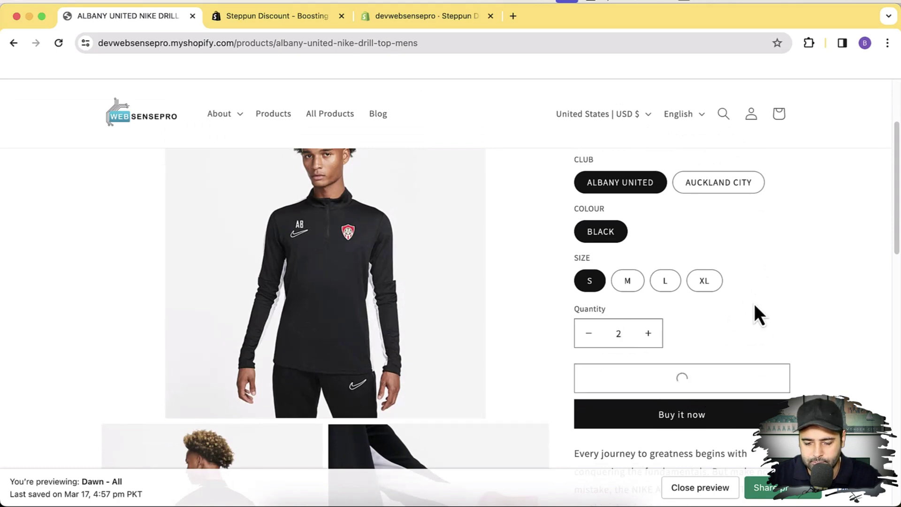
View the cart and compare the discounted item price with the tiers set in the Steppun Discount app
{"action": "scroll", "coordinate": [753, 303], "scroll_direction": "up", "scroll_amount": 5}
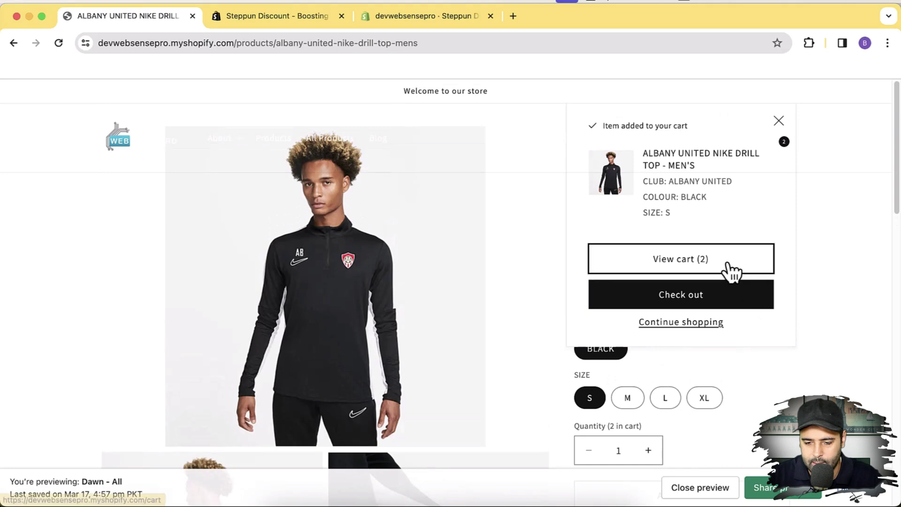
{"action": "left_click", "coordinate": [731, 271]}
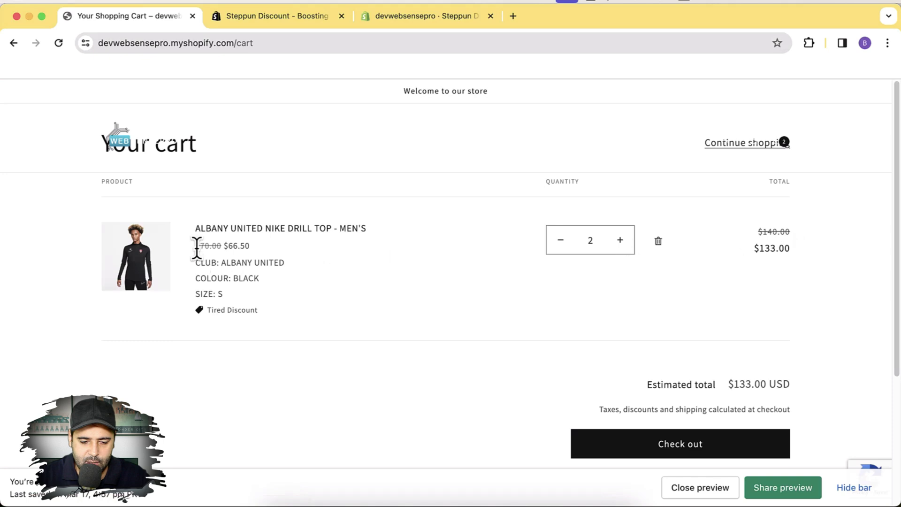
{"action": "left_click_drag", "start_coordinate": [196, 248], "coordinate": [221, 247]}
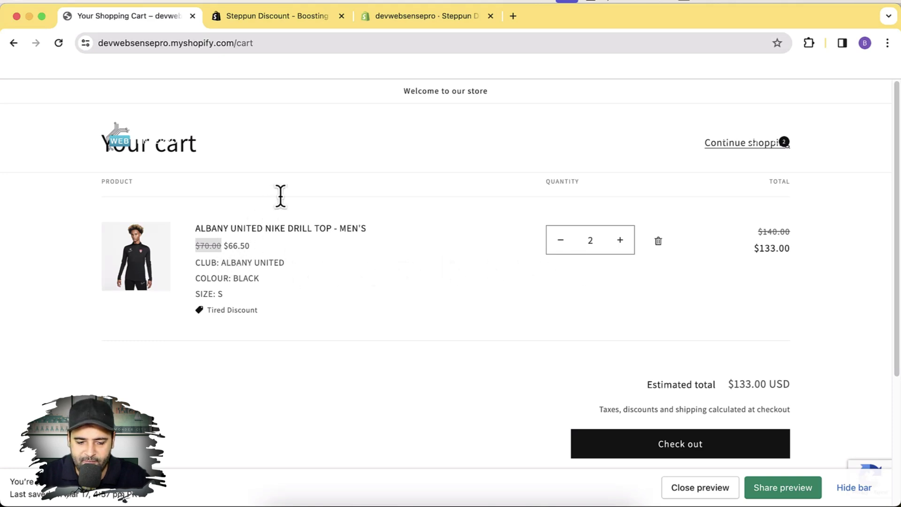
{"action": "left_click", "coordinate": [431, 27]}
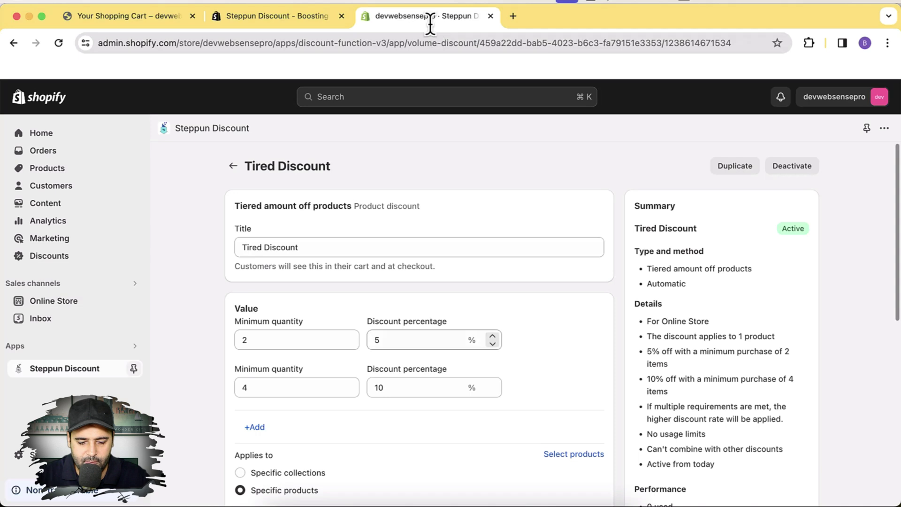
{"action": "left_click", "coordinate": [138, 19]}
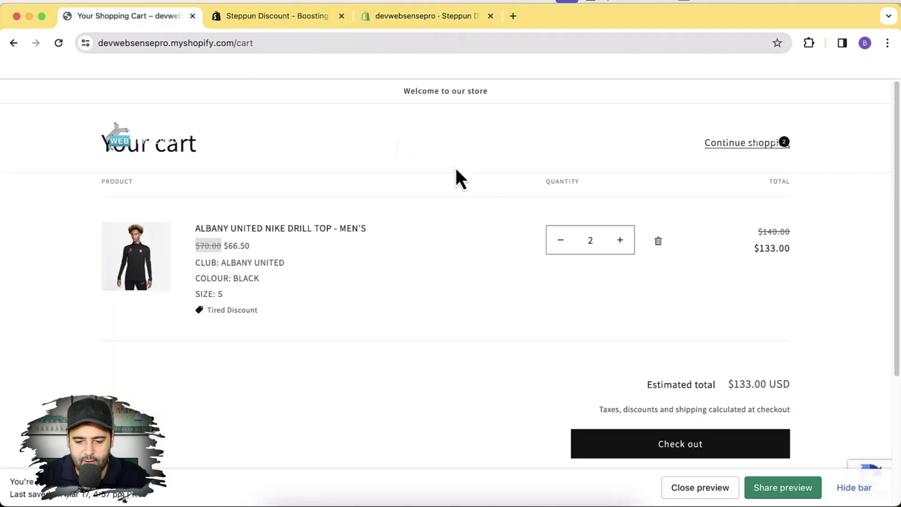
Test the tier pricing in the cart by setting the drill top's quantity to 4, 1 and 2
{"action": "left_click", "coordinate": [620, 241]}
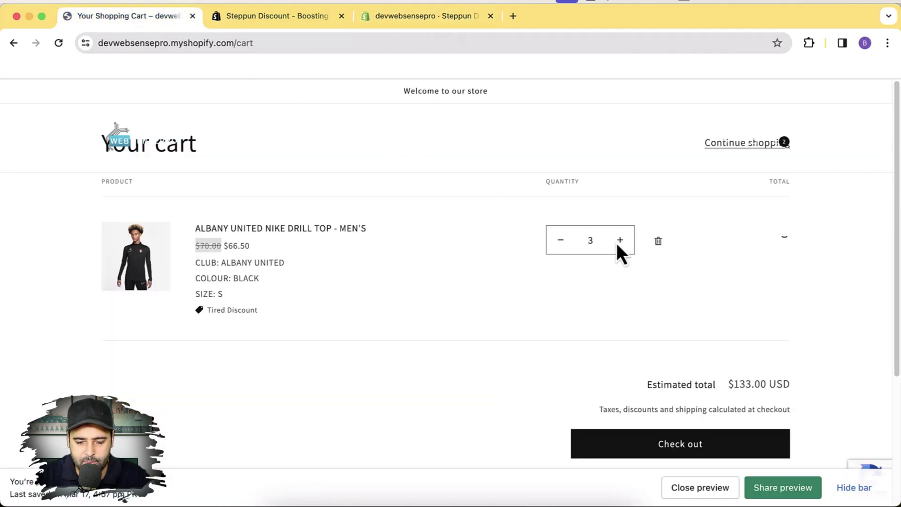
{"action": "left_click", "coordinate": [619, 240]}
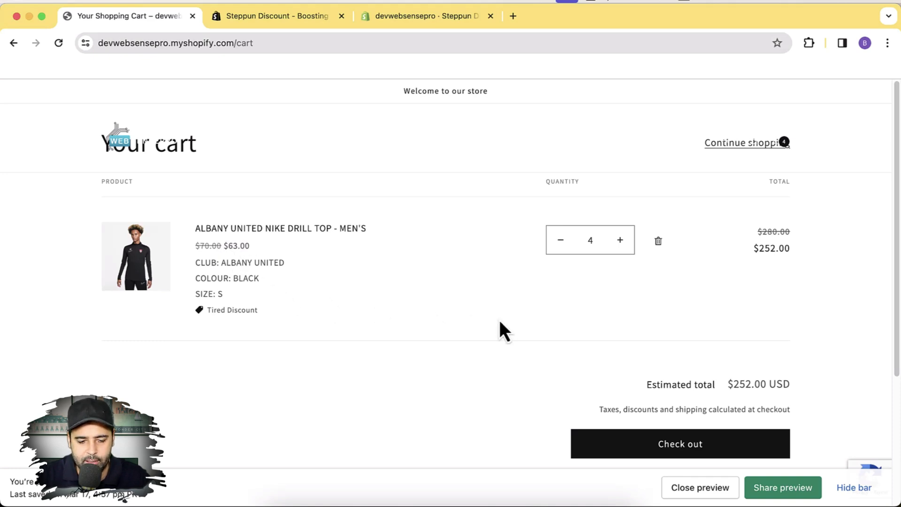
{"action": "double_click", "coordinate": [590, 241]}
{"action": "type", "text": "1"}
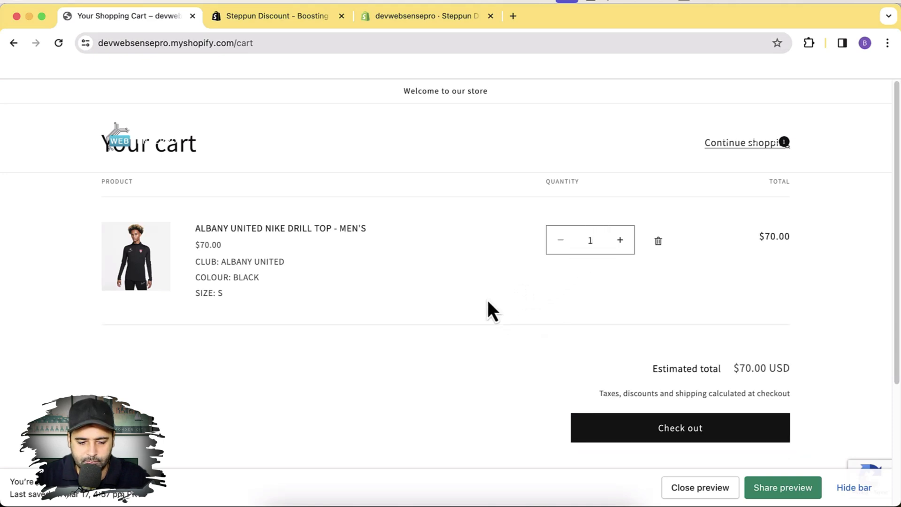
{"action": "double_click", "coordinate": [589, 240]}
{"action": "type", "text": "2"}
{"action": "left_click", "coordinate": [470, 333]}
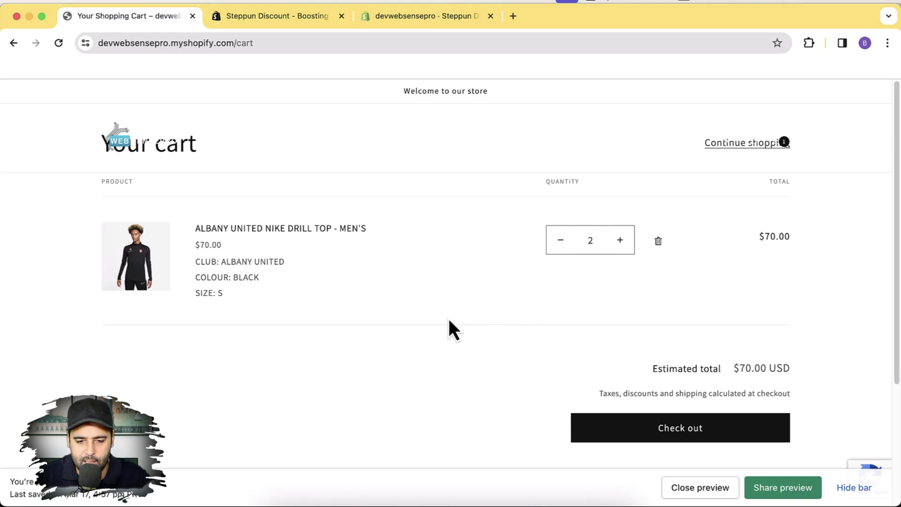
Switch back to the Steppun Discount app and add a third tier with a minimum quantity of 6 and a 15% discount
{"action": "left_click", "coordinate": [421, 23]}
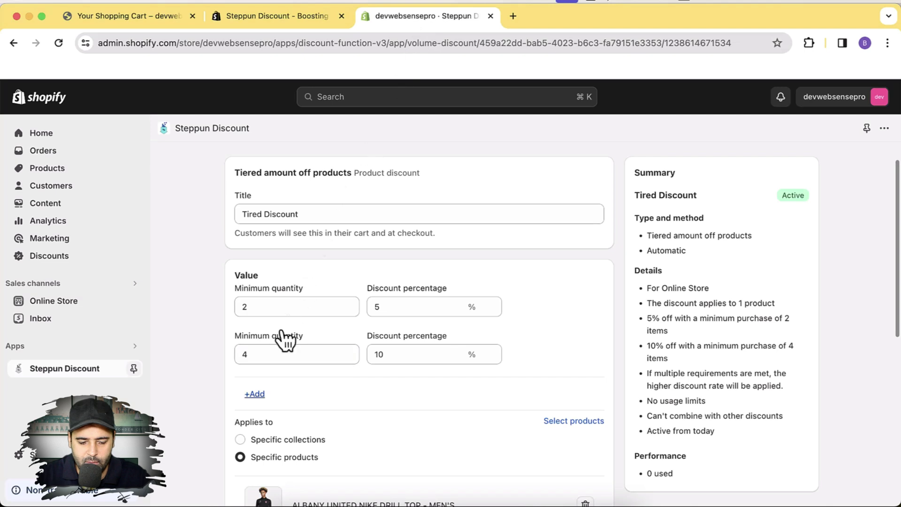
{"action": "left_click", "coordinate": [253, 395]}
{"action": "scroll", "coordinate": [249, 396], "scroll_direction": "down", "scroll_amount": 2}
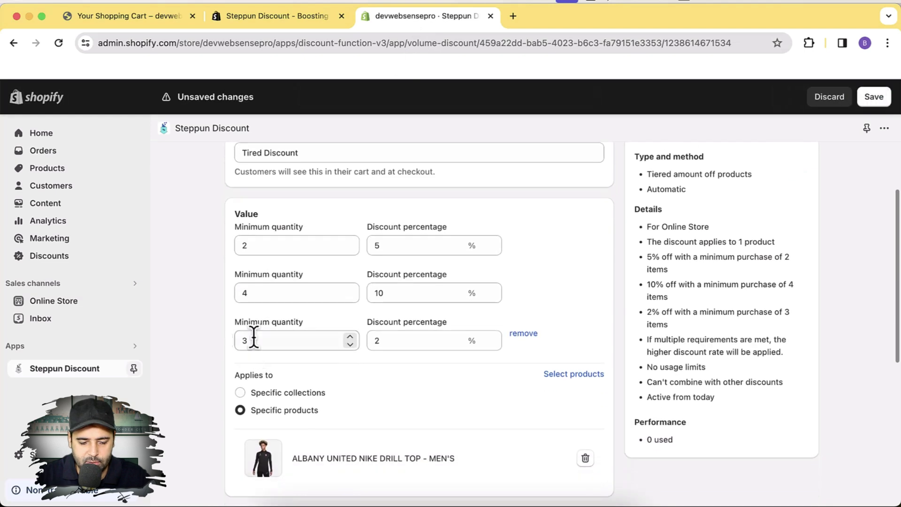
{"action": "left_click_drag", "start_coordinate": [254, 336], "coordinate": [235, 334]}
{"action": "type", "text": "6"}
{"action": "left_click_drag", "start_coordinate": [394, 339], "coordinate": [370, 339]}
{"action": "left_click", "coordinate": [615, 334]}
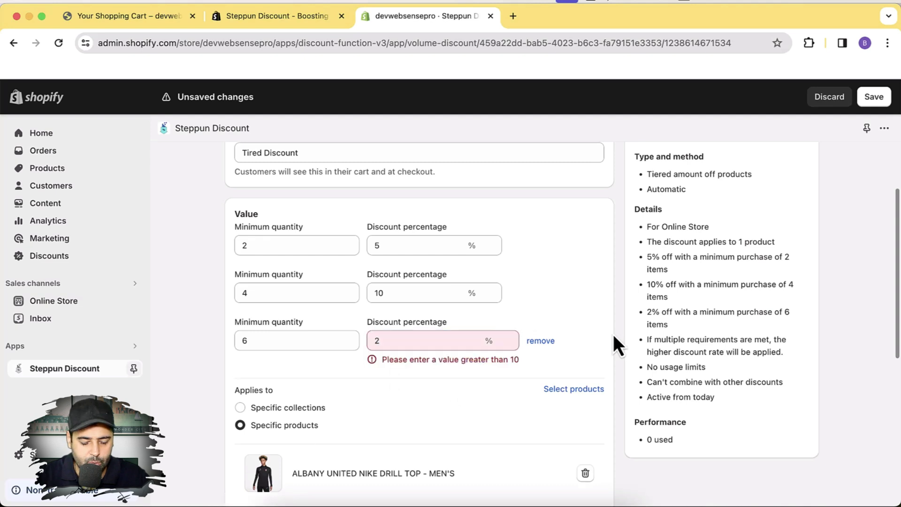
{"action": "left_click_drag", "start_coordinate": [391, 339], "coordinate": [371, 340]}
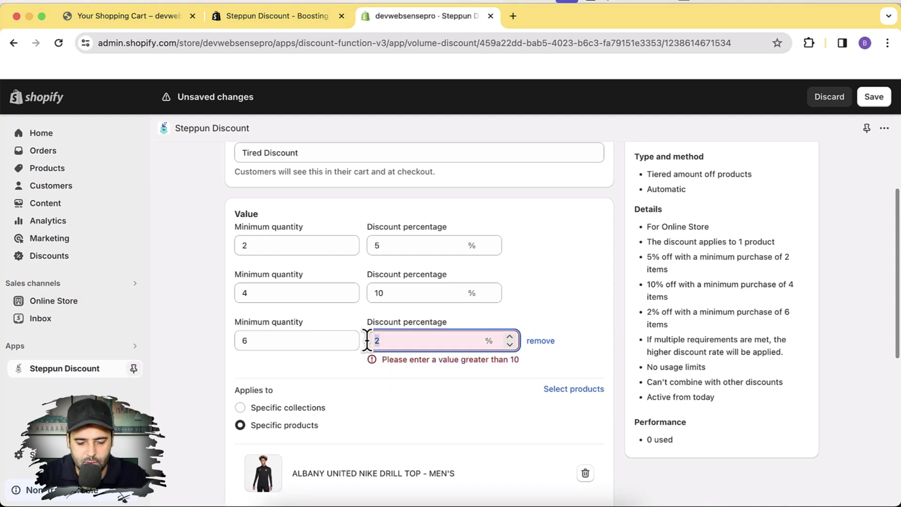
{"action": "type", "text": "15"}
{"action": "scroll", "coordinate": [368, 342], "scroll_direction": "down", "scroll_amount": 1}
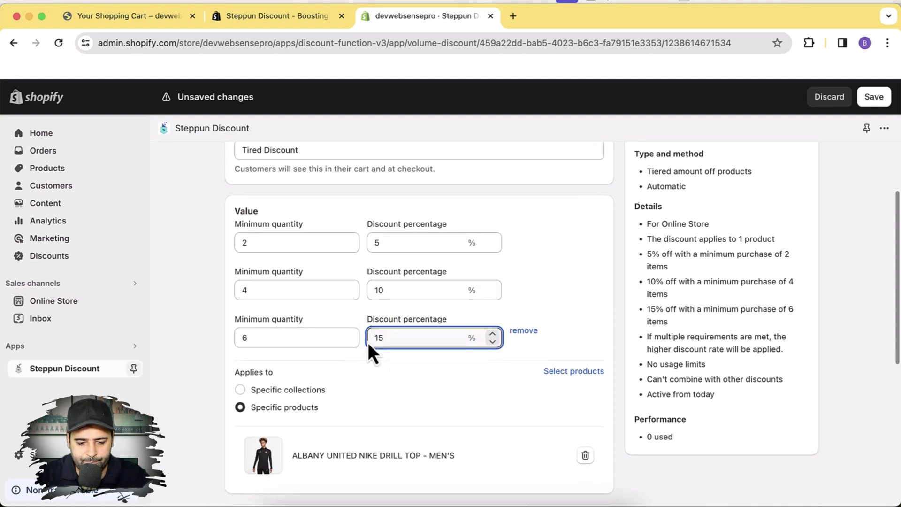
{"action": "scroll", "coordinate": [368, 342], "scroll_direction": "down", "scroll_amount": 2}
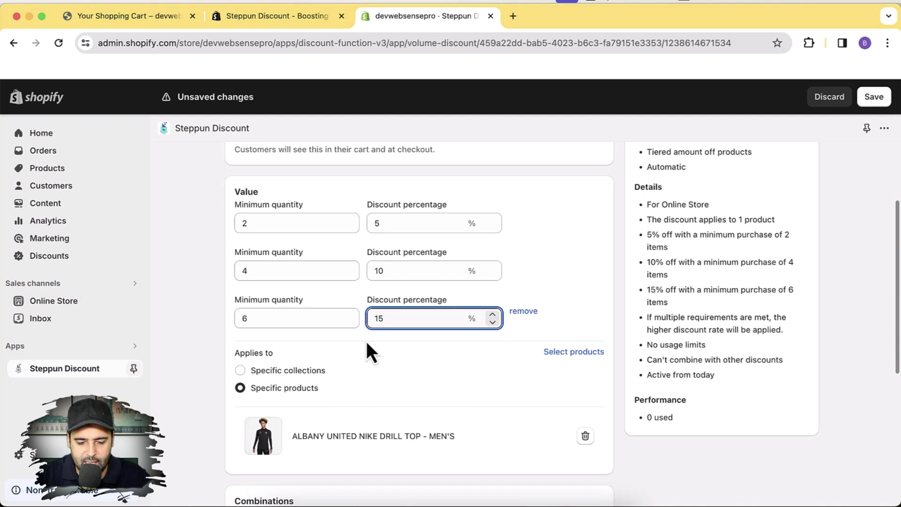
{"action": "scroll", "coordinate": [249, 249], "scroll_direction": "up", "scroll_amount": 5}
{"action": "scroll", "coordinate": [252, 238], "scroll_direction": "down", "scroll_amount": 5}
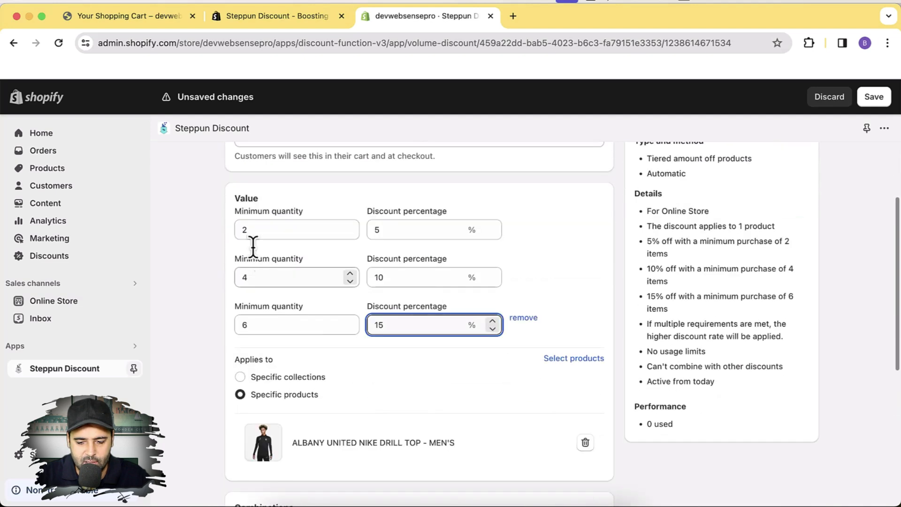
Save the tiered discount with its third tier of 15% off for 6 items
{"action": "scroll", "coordinate": [254, 240], "scroll_direction": "up", "scroll_amount": 1}
{"action": "scroll", "coordinate": [452, 283], "scroll_direction": "up", "scroll_amount": 1}
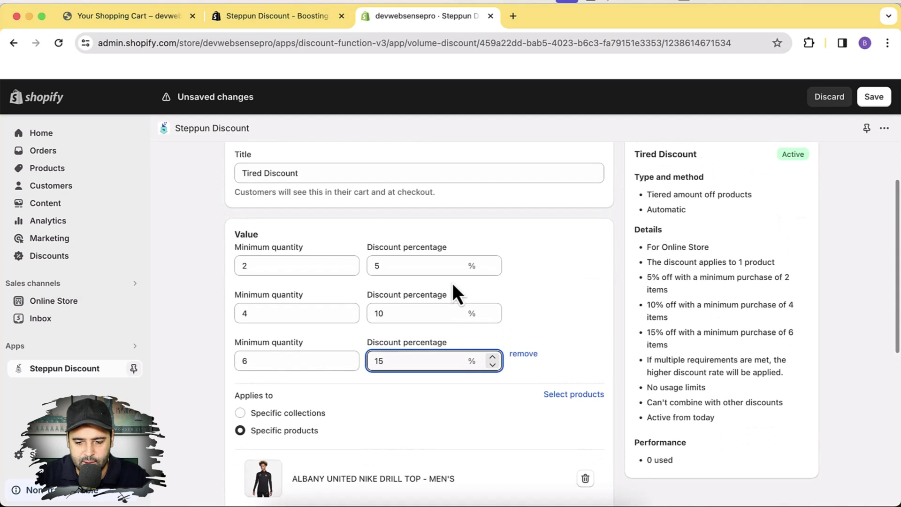
{"action": "left_click", "coordinate": [871, 96]}
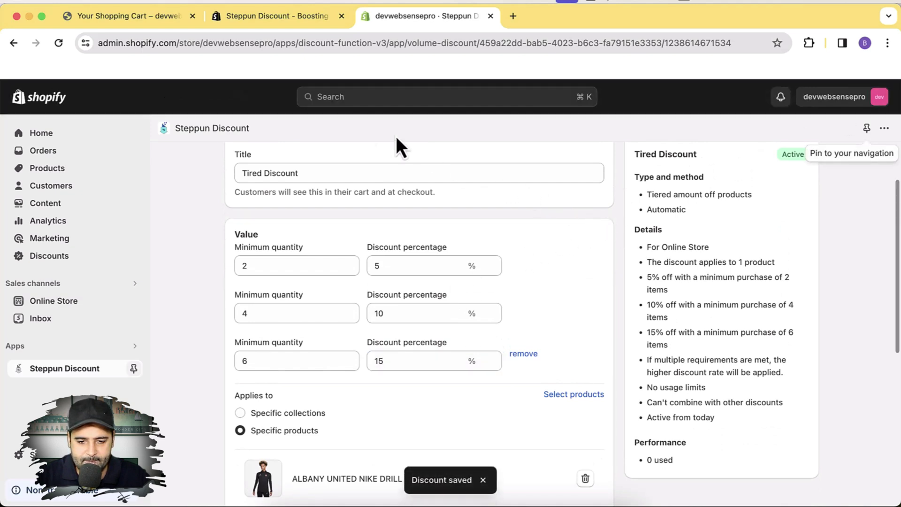
Switch to the storefront cart and set the drill top's quantity to 6 to test the third tier
{"action": "left_click", "coordinate": [117, 27]}
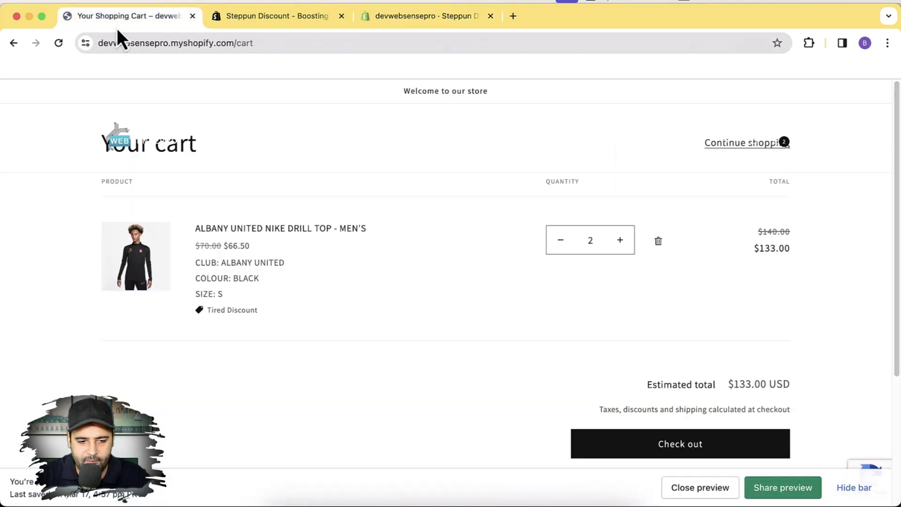
{"action": "double_click", "coordinate": [595, 239]}
{"action": "type", "text": "6"}
{"action": "left_click", "coordinate": [563, 294]}
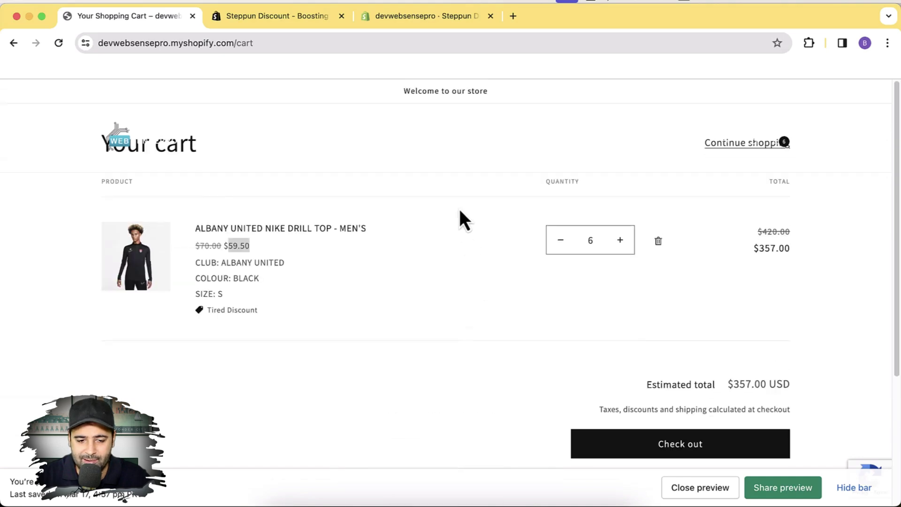
Switch back to the Shopify admin, return to the discounts list and deactivate the Tired Discount
{"action": "left_click", "coordinate": [415, 22]}
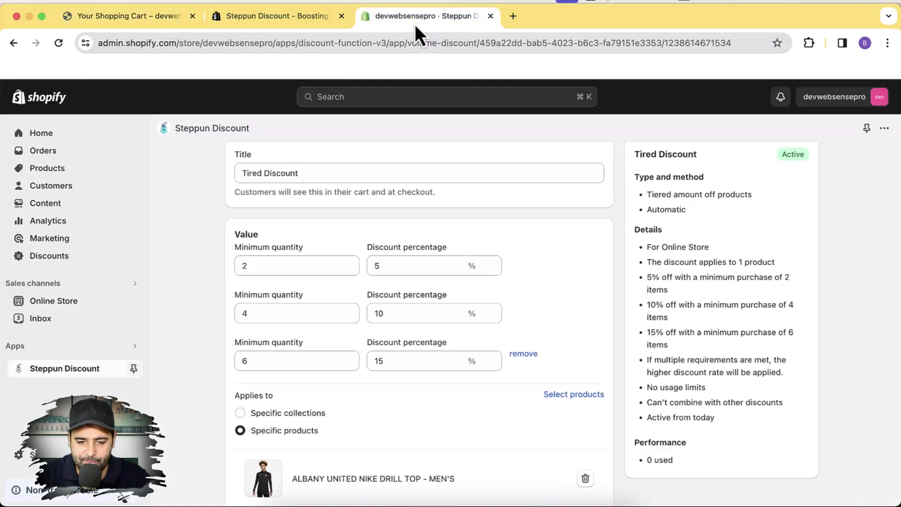
{"action": "scroll", "coordinate": [584, 278], "scroll_direction": "up", "scroll_amount": 2}
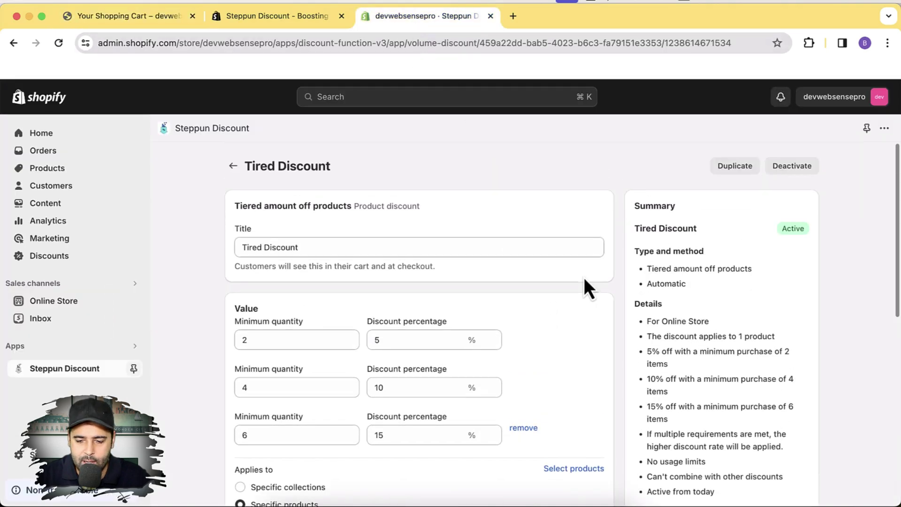
{"action": "left_click", "coordinate": [233, 166]}
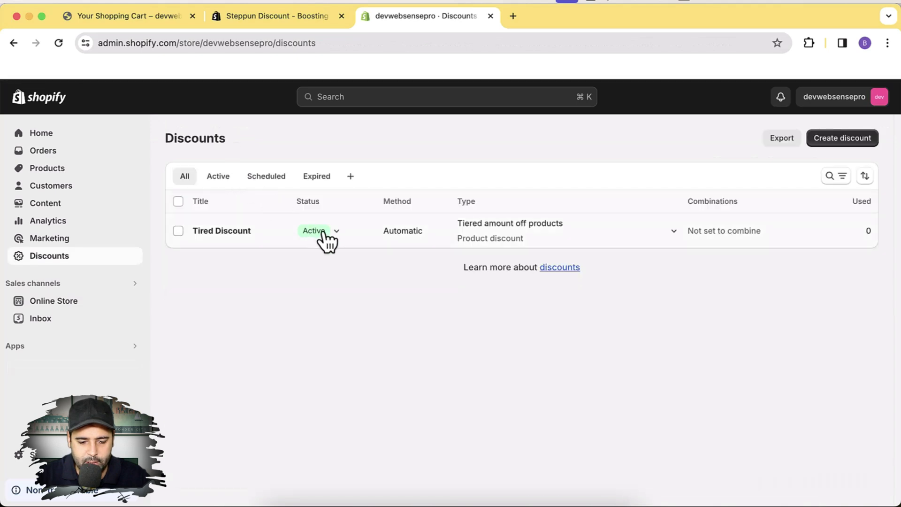
{"action": "left_click", "coordinate": [323, 235]}
{"action": "left_click", "coordinate": [250, 293]}
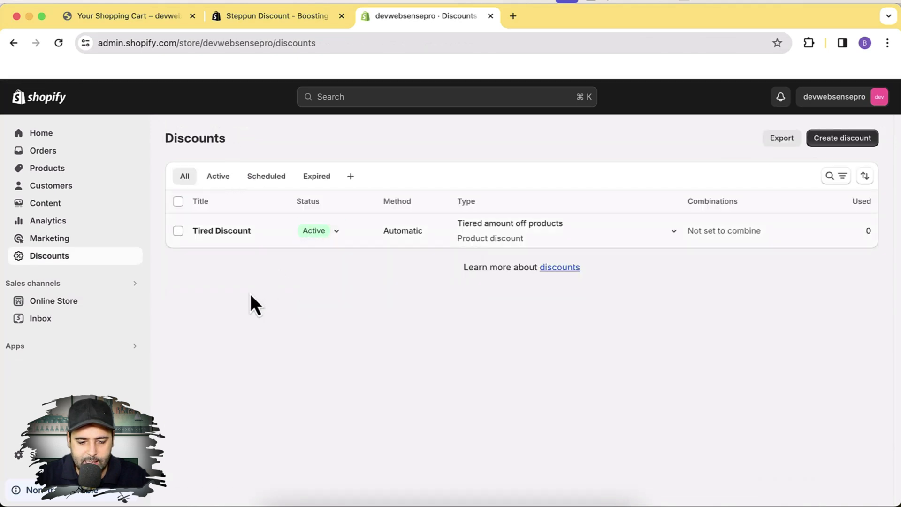
{"action": "left_click", "coordinate": [178, 230]}
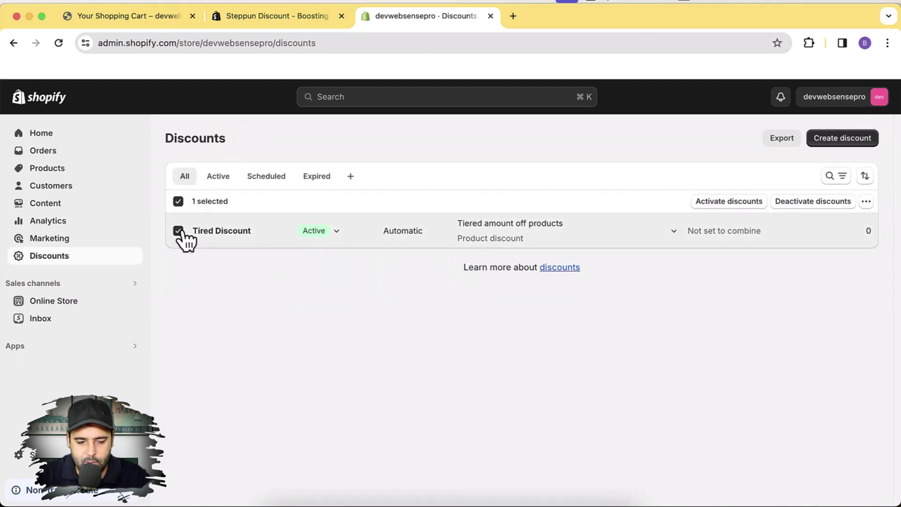
{"action": "left_click", "coordinate": [815, 202]}
{"action": "left_click", "coordinate": [606, 351]}
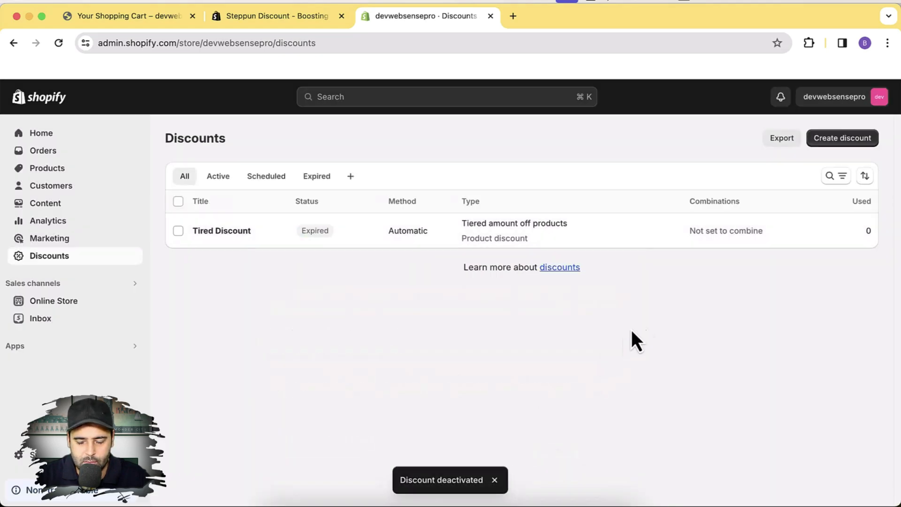
Start a new "Amount off products with quantity limits" discount with the code 80% and a discount percentage of 80
{"action": "left_click", "coordinate": [838, 142]}
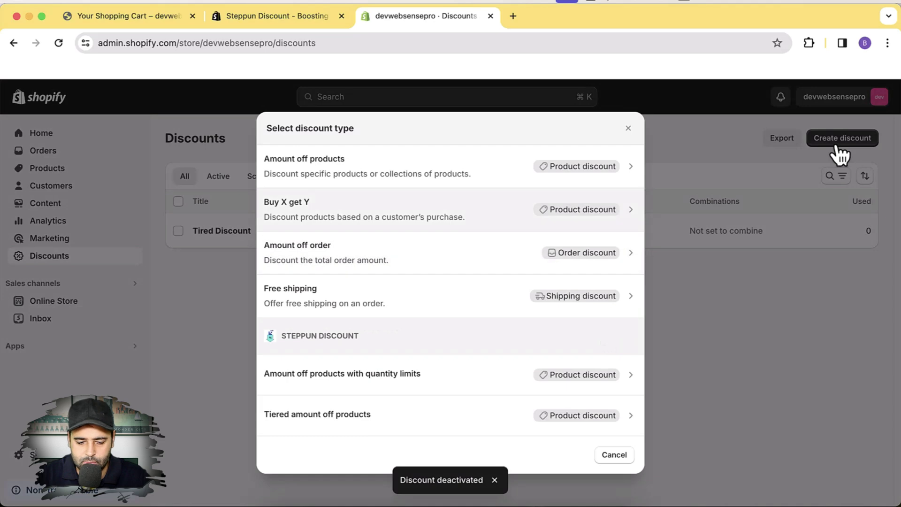
{"action": "left_click", "coordinate": [446, 385]}
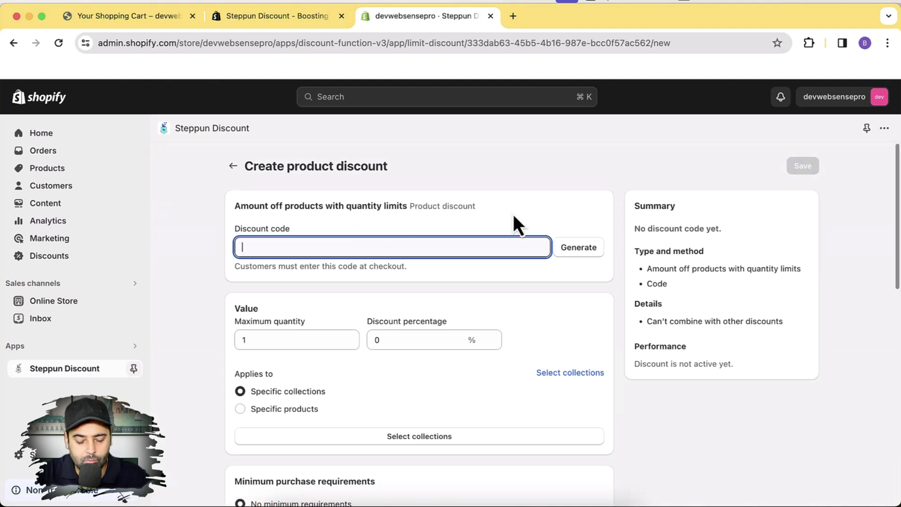
{"action": "type", "text": "80%"}
{"action": "key", "text": "Tab"}
{"action": "key", "text": "Tab"}
{"action": "type", "text": "80"}
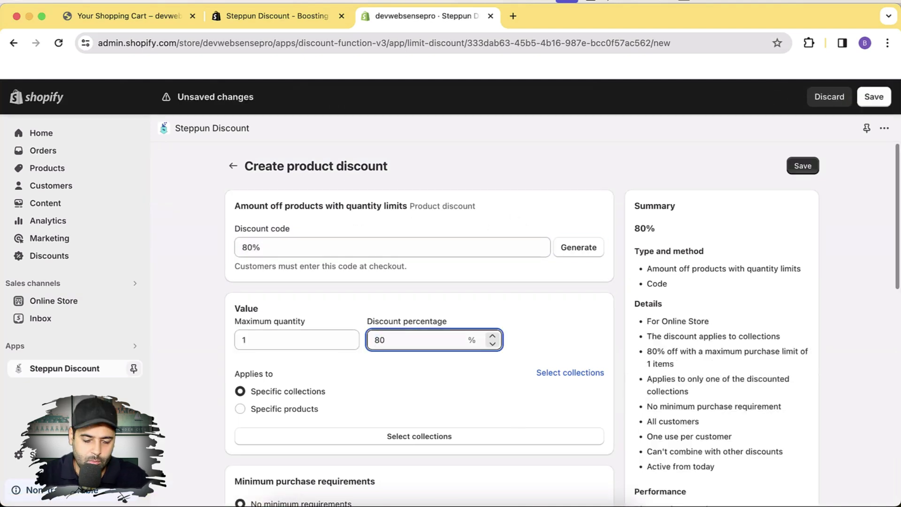
Apply the new discount to specific products and change its discount code to 80off
{"action": "left_click", "coordinate": [295, 411]}
{"action": "scroll", "coordinate": [642, 276], "scroll_direction": "down", "scroll_amount": 2}
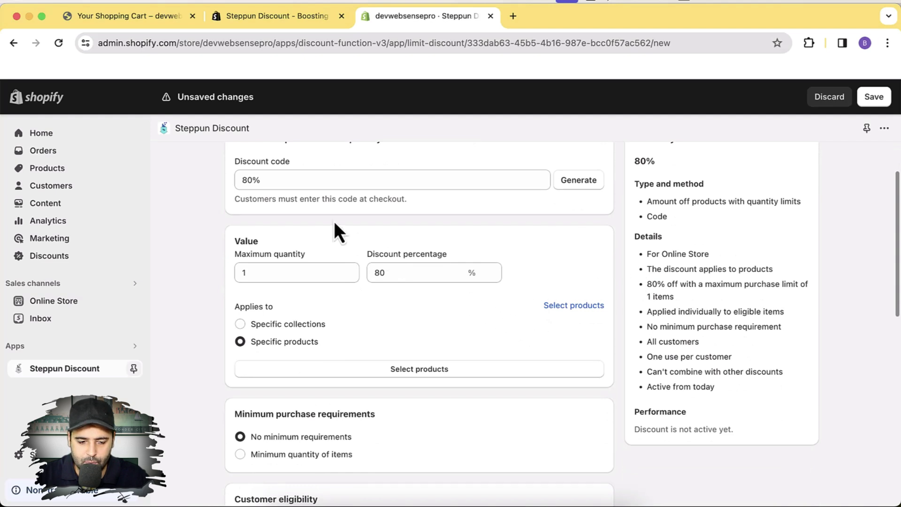
{"action": "left_click", "coordinate": [298, 180]}
{"action": "key", "text": "BackSpace"}
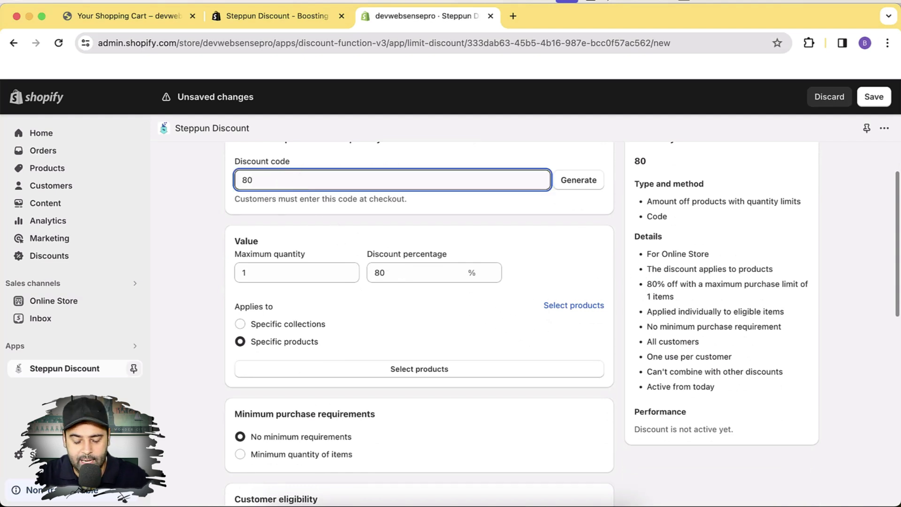
{"action": "type", "text": "offf"}
{"action": "key", "text": "BackSpace"}
{"action": "key", "text": "BackSpace"}
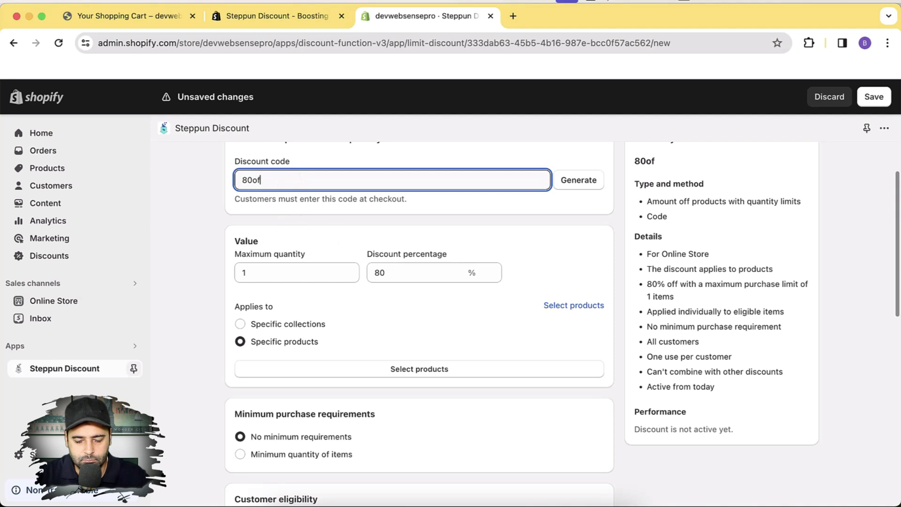
{"action": "type", "text": "f"}
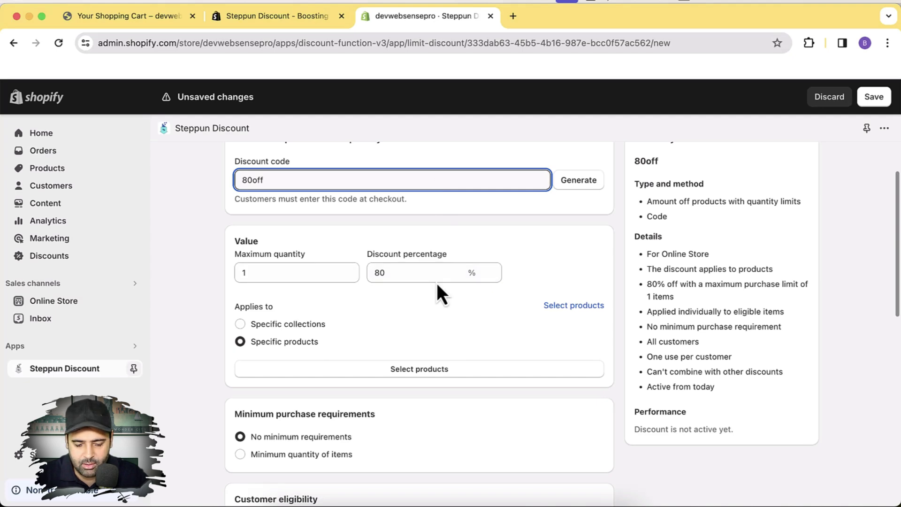
Review the 80off discount's minimum purchase, customer eligibility, maximum uses, combinations and active date settings
{"action": "scroll", "coordinate": [385, 305], "scroll_direction": "down", "scroll_amount": 5}
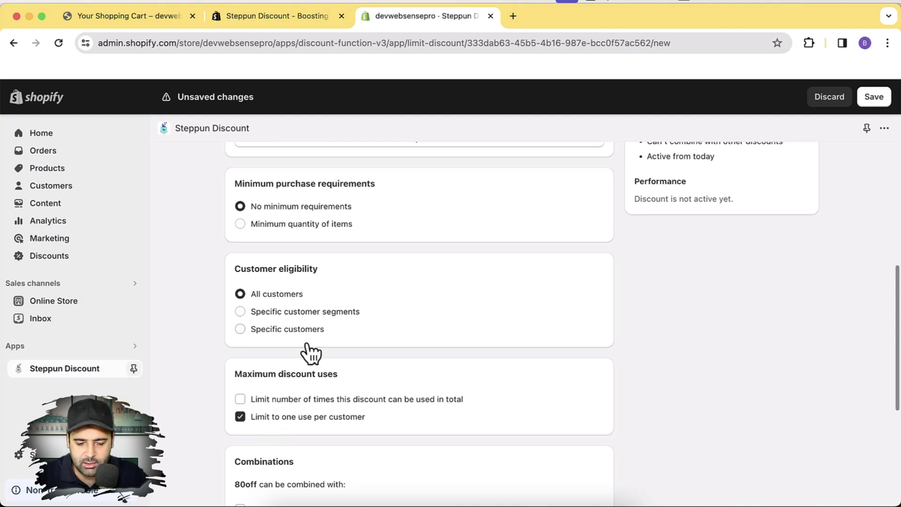
{"action": "scroll", "coordinate": [579, 281], "scroll_direction": "down", "scroll_amount": 2}
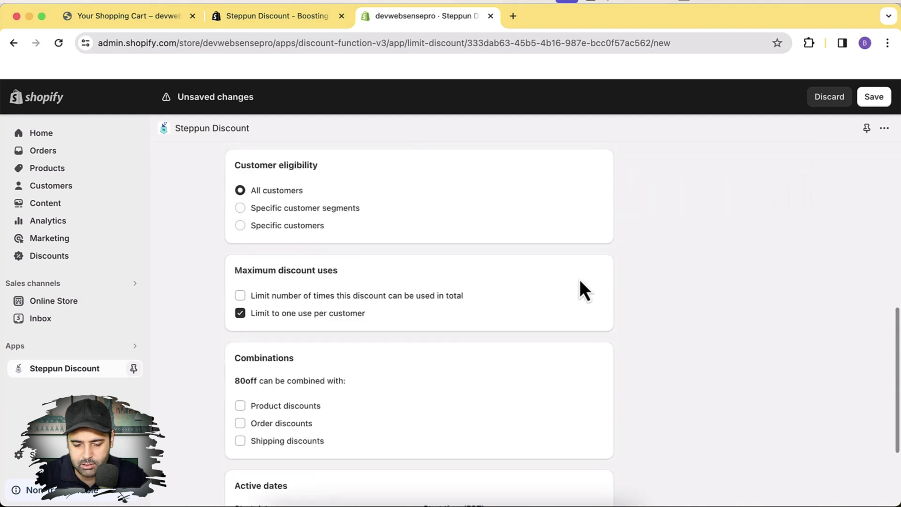
{"action": "scroll", "coordinate": [580, 281], "scroll_direction": "down", "scroll_amount": 3}
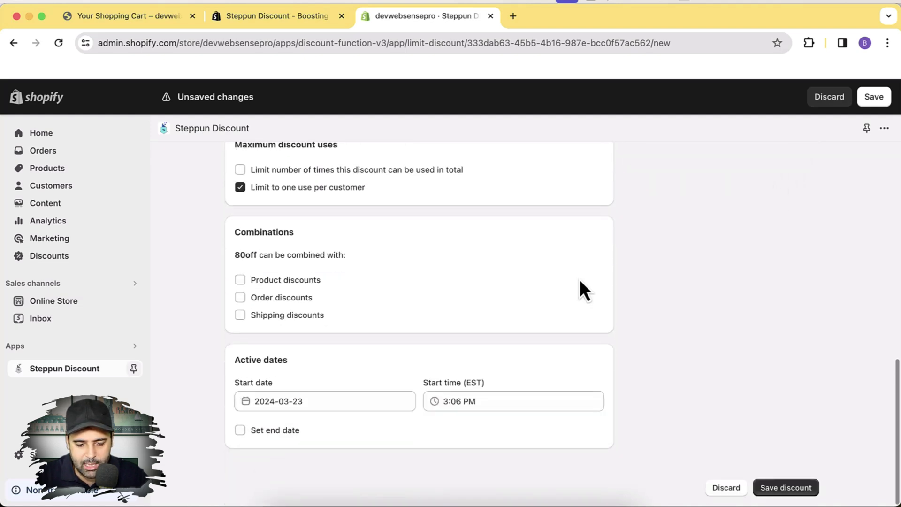
{"action": "left_click_drag", "start_coordinate": [233, 255], "coordinate": [331, 263]}
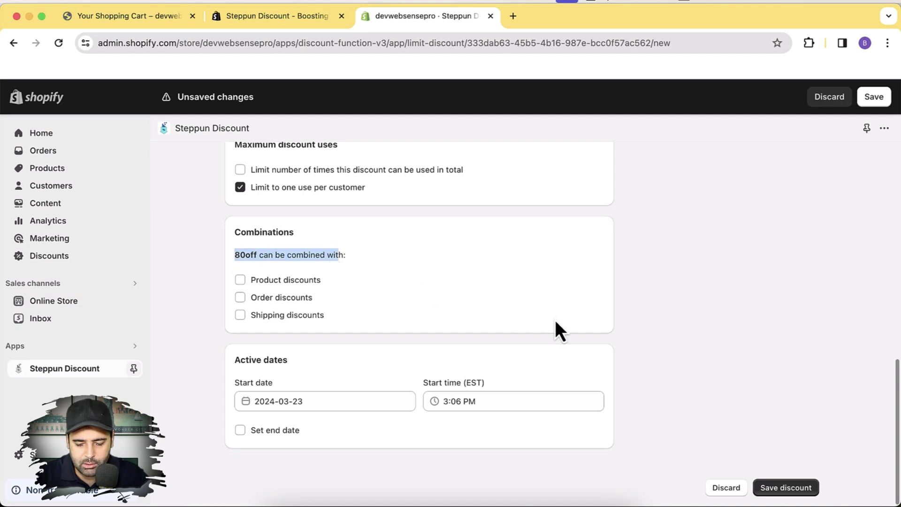
{"action": "scroll", "coordinate": [556, 321], "scroll_direction": "up", "scroll_amount": 1}
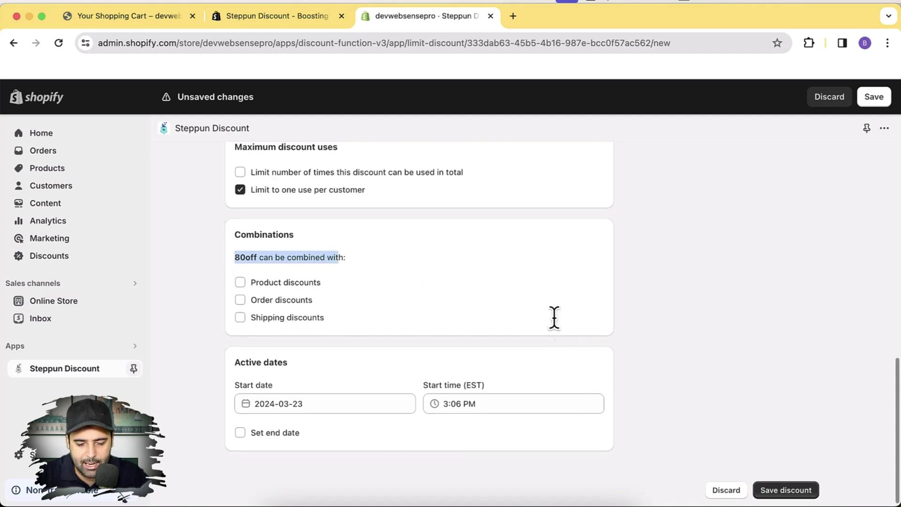
{"action": "left_click", "coordinate": [268, 434]}
{"action": "left_click", "coordinate": [269, 434]}
{"action": "scroll", "coordinate": [548, 347], "scroll_direction": "up", "scroll_amount": 10}
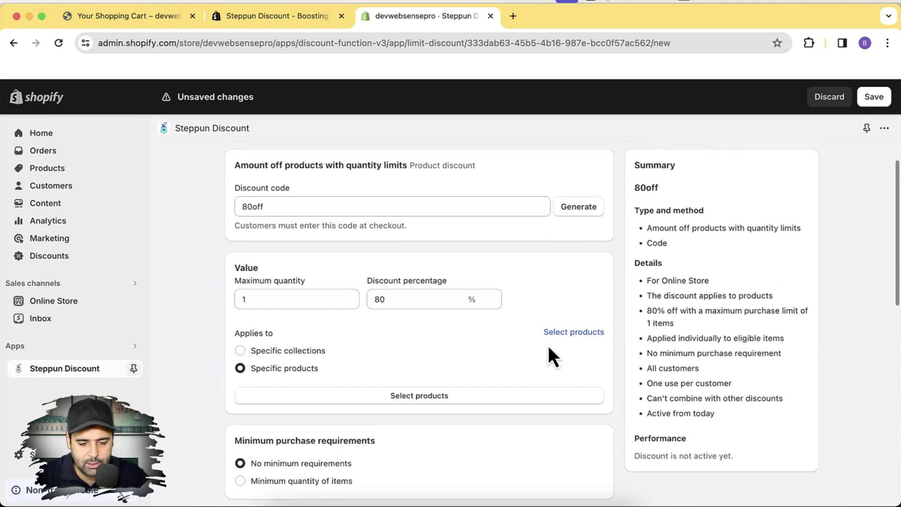
{"action": "scroll", "coordinate": [548, 348], "scroll_direction": "up", "scroll_amount": 2}
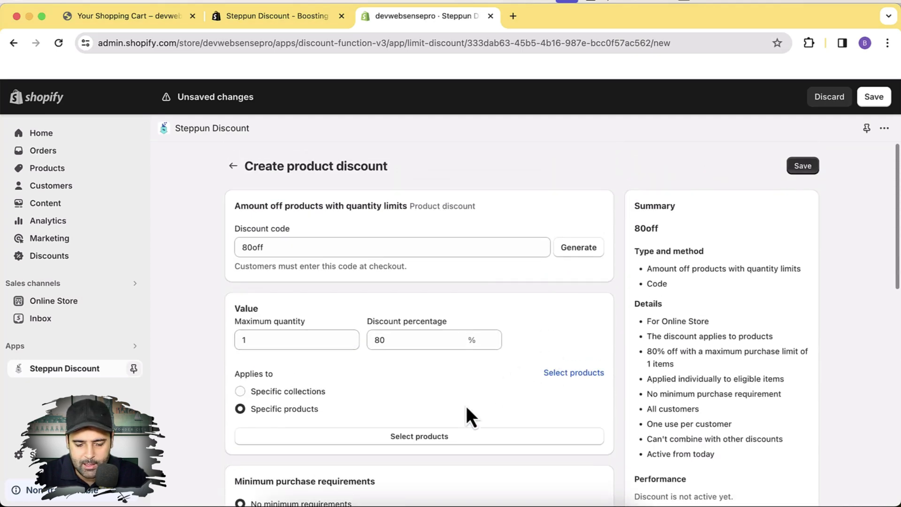
Select all variants of the Albany United Nike Drill Top - Men's as the discounted product and save the 80off discount
{"action": "left_click", "coordinate": [420, 438]}
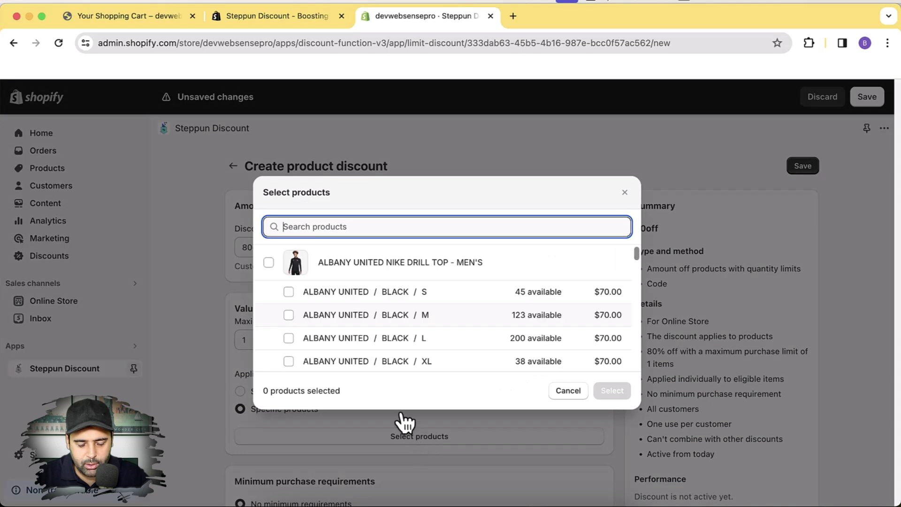
{"action": "left_click", "coordinate": [269, 263]}
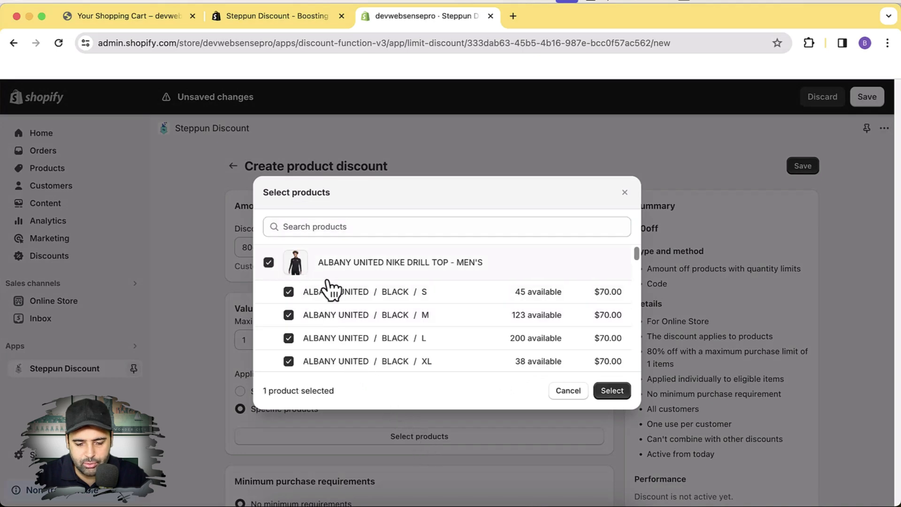
{"action": "left_click", "coordinate": [612, 393]}
{"action": "left_click", "coordinate": [801, 167]}
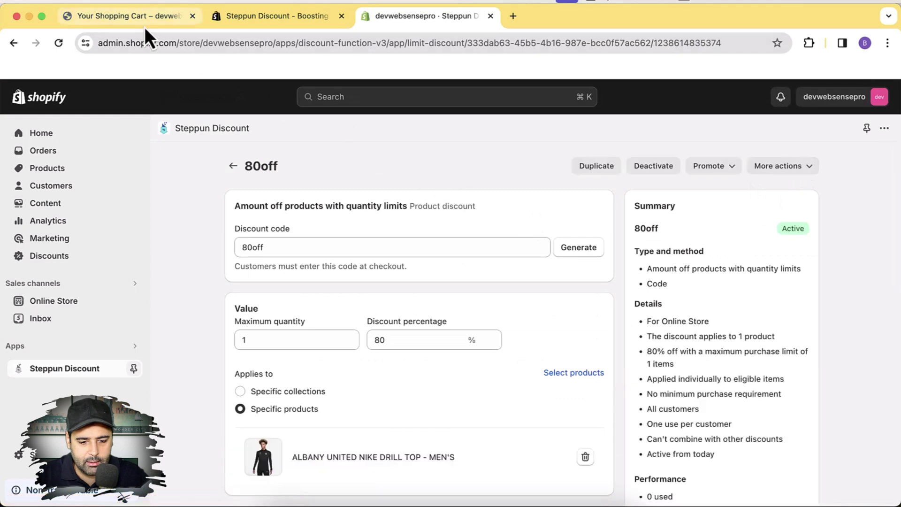
Find the Albany United Nike Drill Top - Men's on the storefront home page and check it against the 80off discount in Steppun Discount
{"action": "left_click", "coordinate": [136, 23]}
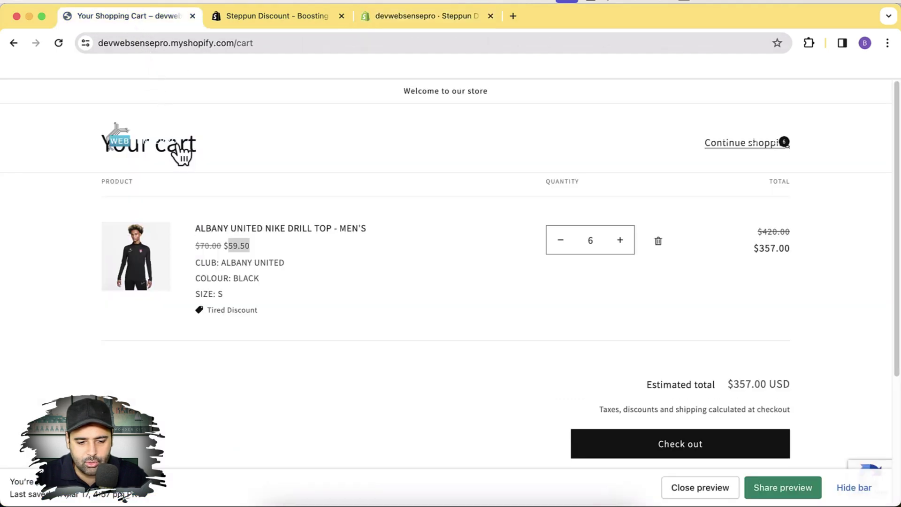
{"action": "key", "text": "super+r"}
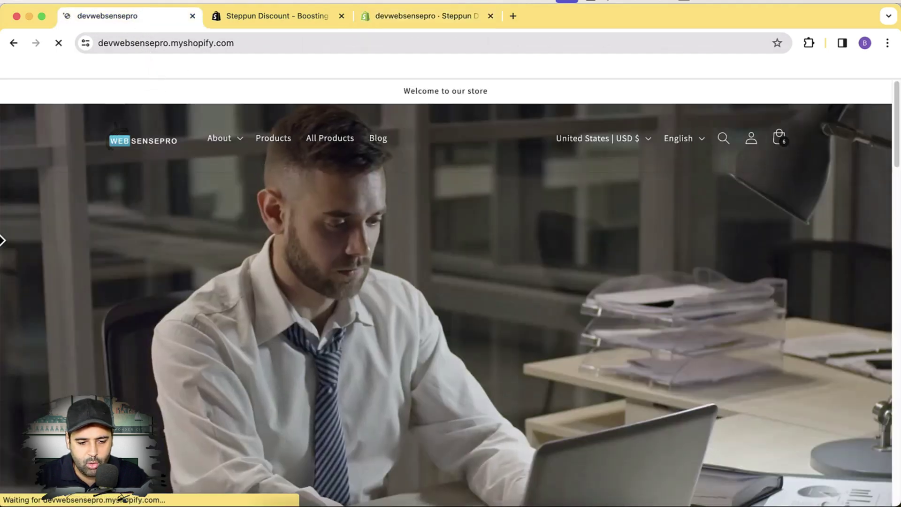
{"action": "scroll", "coordinate": [2, 240], "scroll_direction": "down", "scroll_amount": 2}
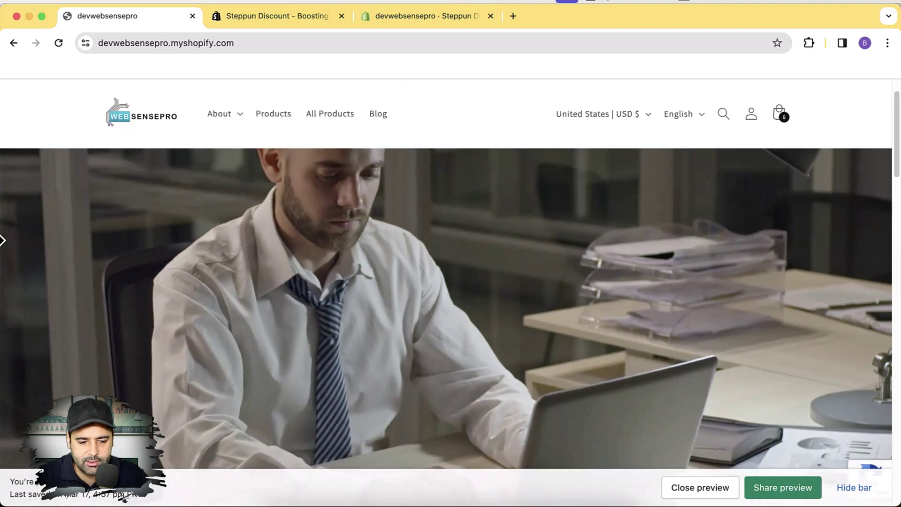
{"action": "scroll", "coordinate": [7, 242], "scroll_direction": "up", "scroll_amount": 2}
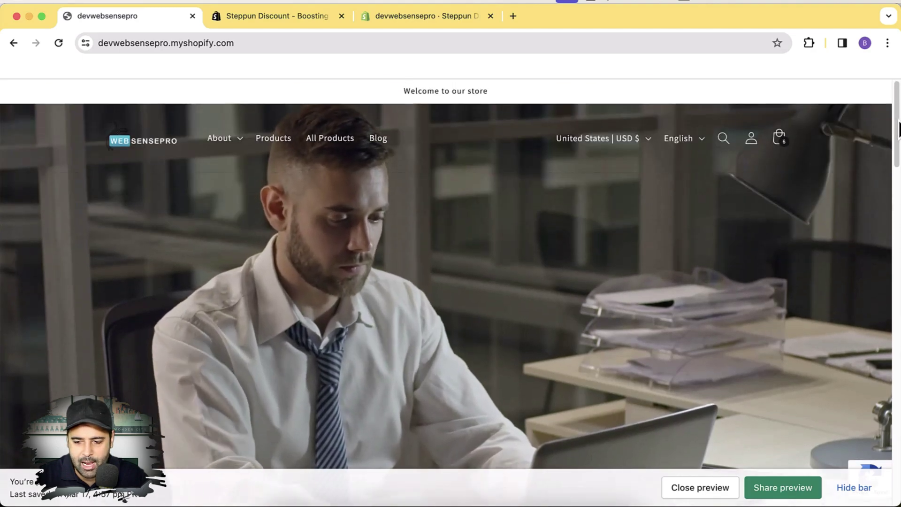
{"action": "scroll", "coordinate": [33, 239], "scroll_direction": "down", "scroll_amount": 5}
{"action": "scroll", "coordinate": [446, 305], "scroll_direction": "up", "scroll_amount": 5}
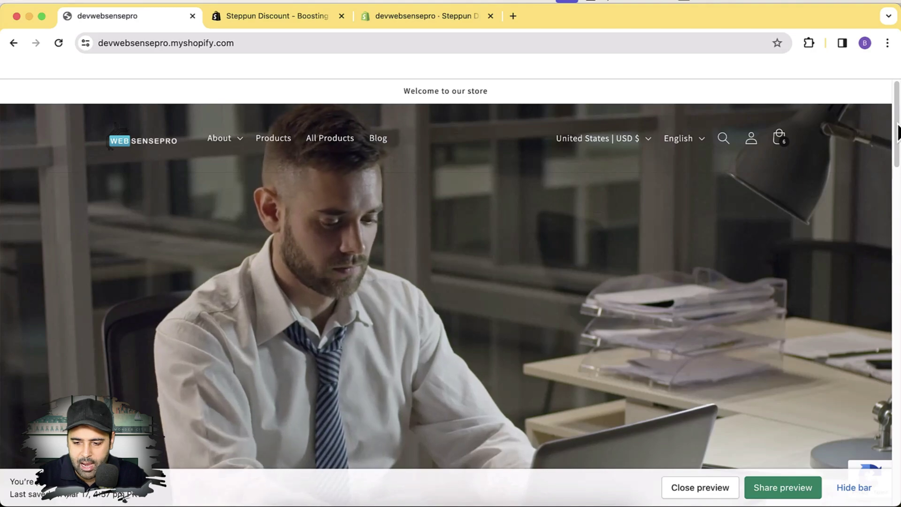
{"action": "scroll", "coordinate": [896, 172], "scroll_direction": "down", "scroll_amount": 5}
{"action": "left_click_drag", "start_coordinate": [895, 171], "coordinate": [896, 253]}
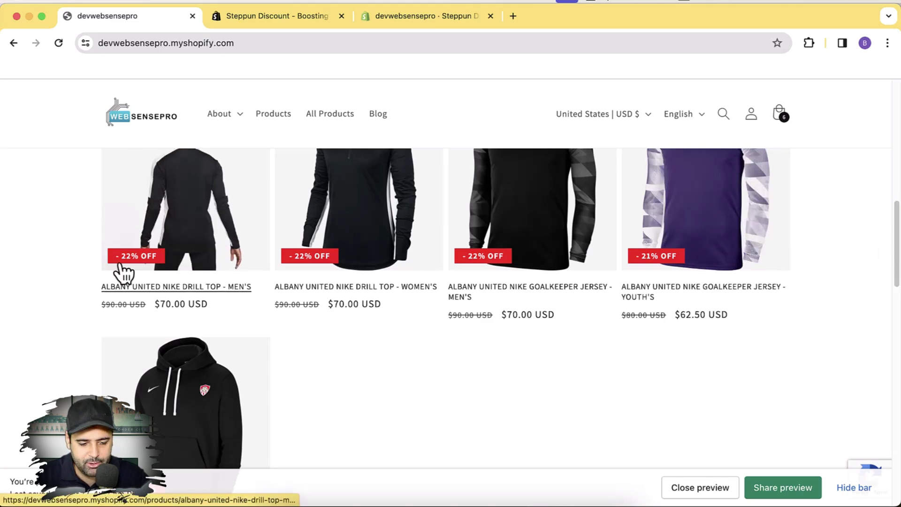
{"action": "left_click", "coordinate": [437, 16]}
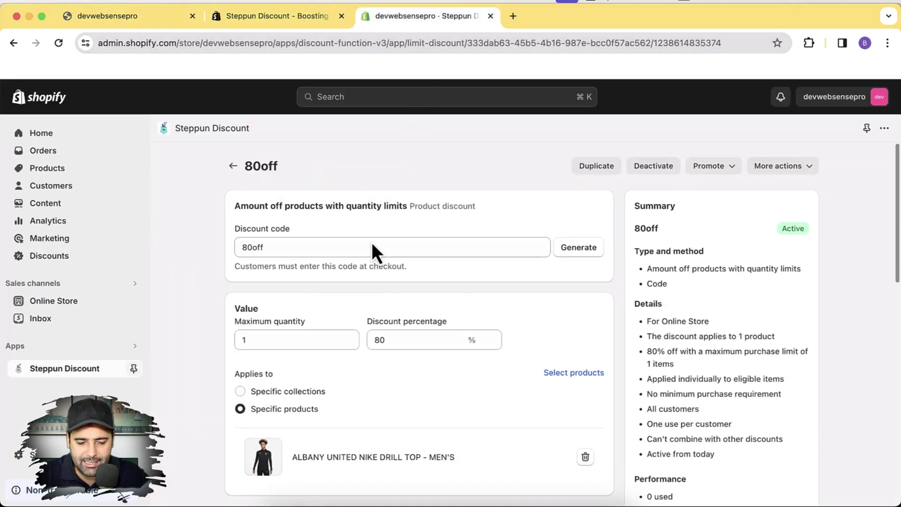
{"action": "left_click", "coordinate": [156, 23]}
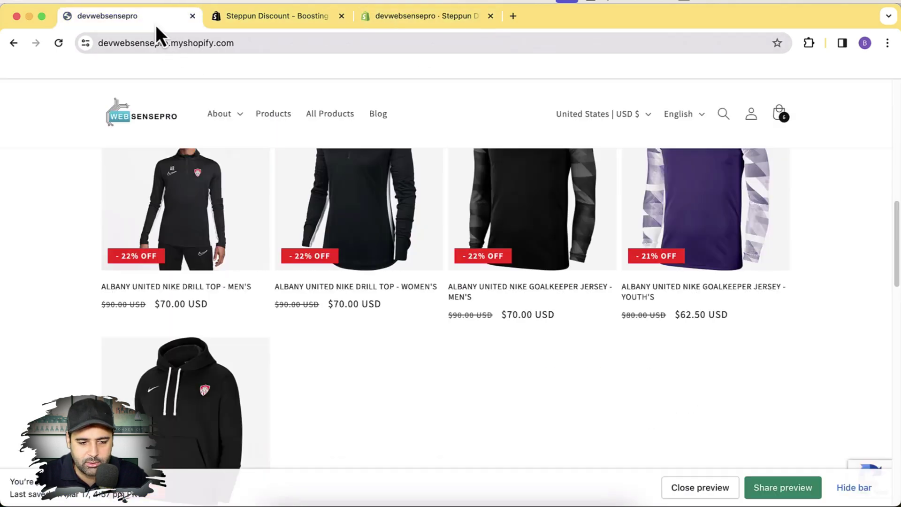
Remove the Albany United Nike Drill Top - Men's from the storefront cart
{"action": "left_click", "coordinate": [183, 208]}
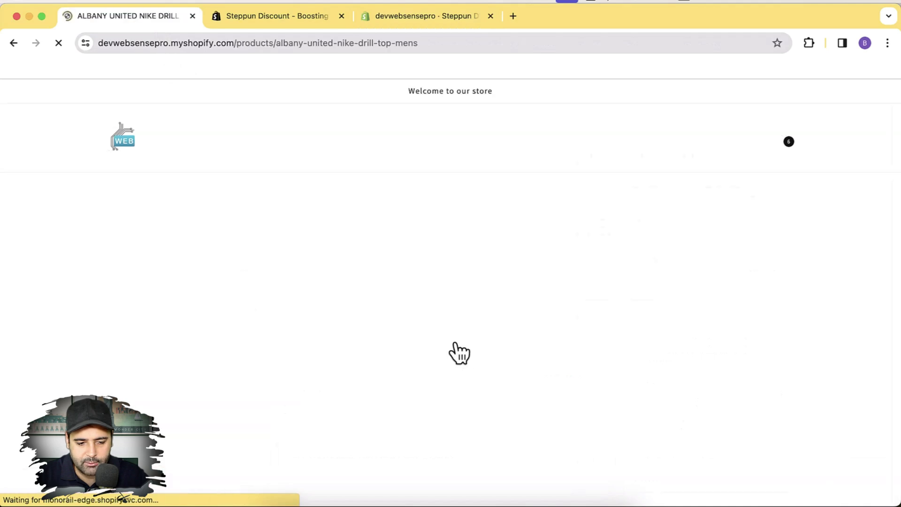
{"action": "scroll", "coordinate": [454, 353], "scroll_direction": "down", "scroll_amount": 1}
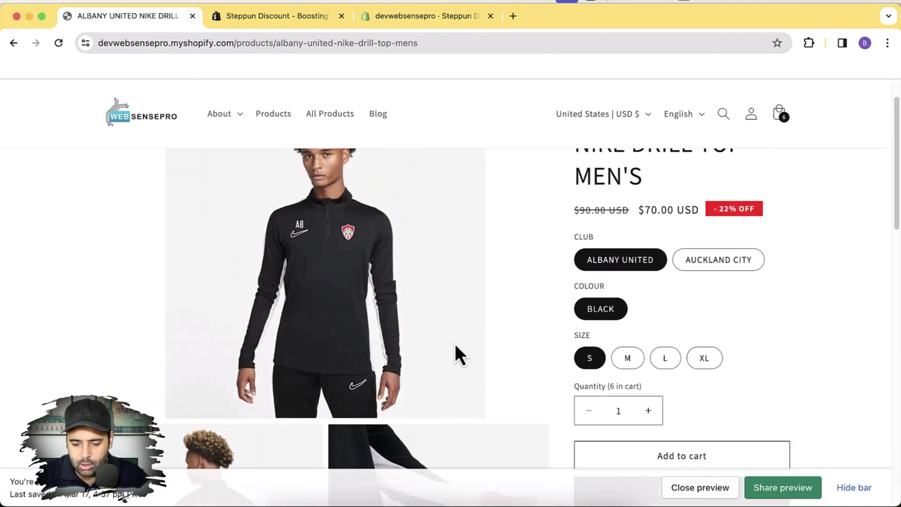
{"action": "left_click", "coordinate": [781, 122]}
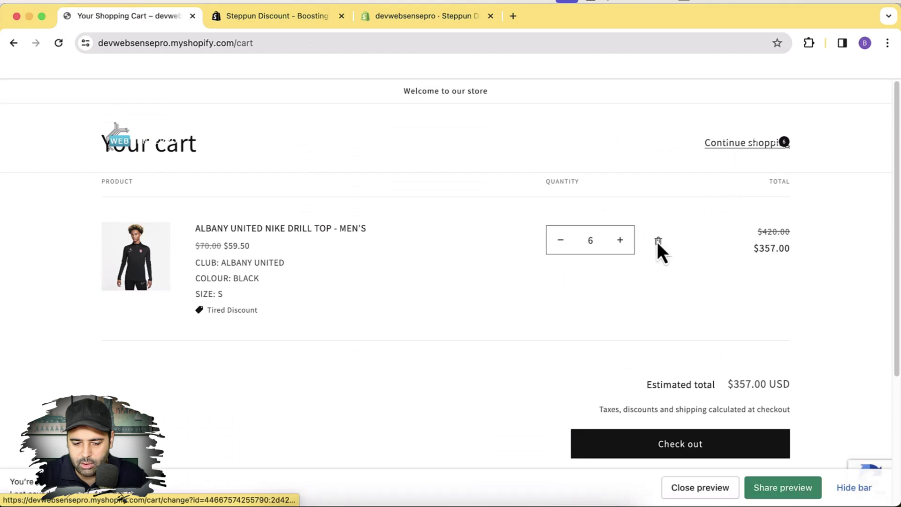
{"action": "left_click", "coordinate": [657, 241]}
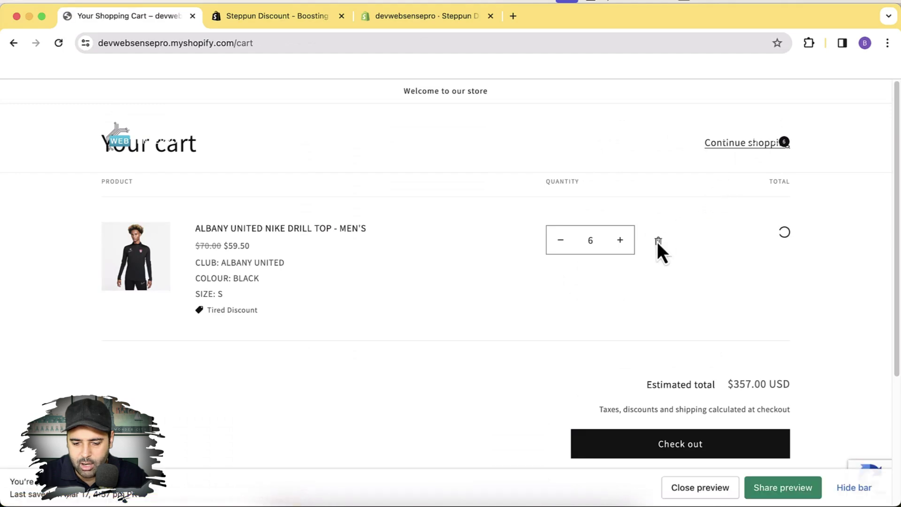
Add one Albany United Nike Drill Top - Men's in Black, size S, to the cart from the home page's featured products
{"action": "left_click", "coordinate": [111, 143]}
{"action": "scroll", "coordinate": [417, 244], "scroll_direction": "down", "scroll_amount": 10}
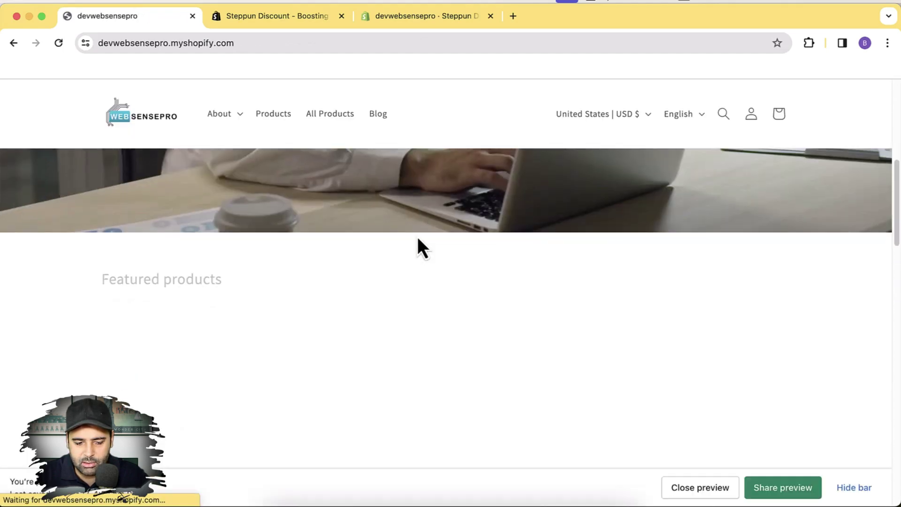
{"action": "left_click", "coordinate": [190, 291]}
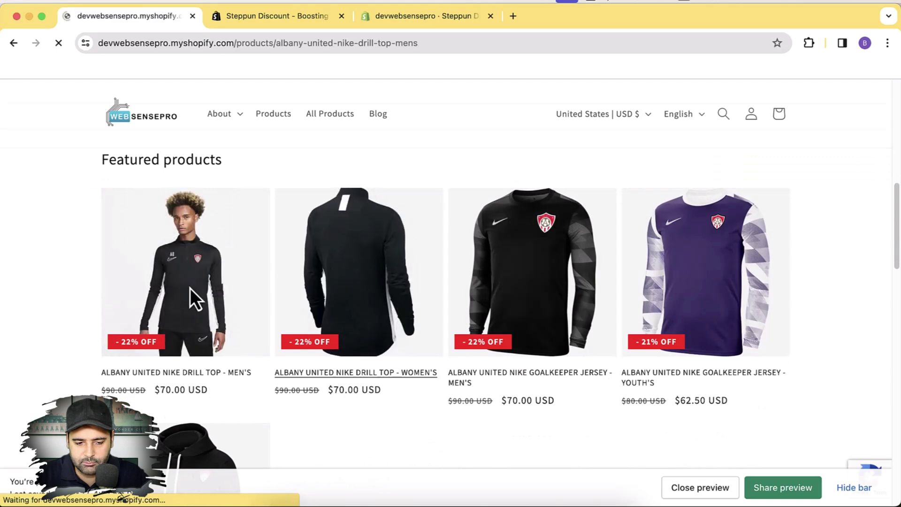
{"action": "left_click", "coordinate": [718, 351]}
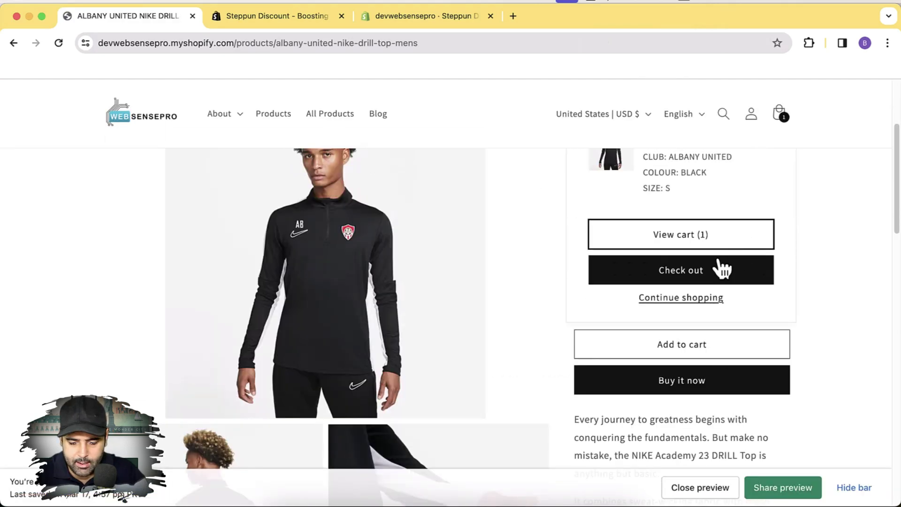
Proceed to checkout with the drill top and apply the discount code 80off to the order
{"action": "left_click", "coordinate": [687, 281]}
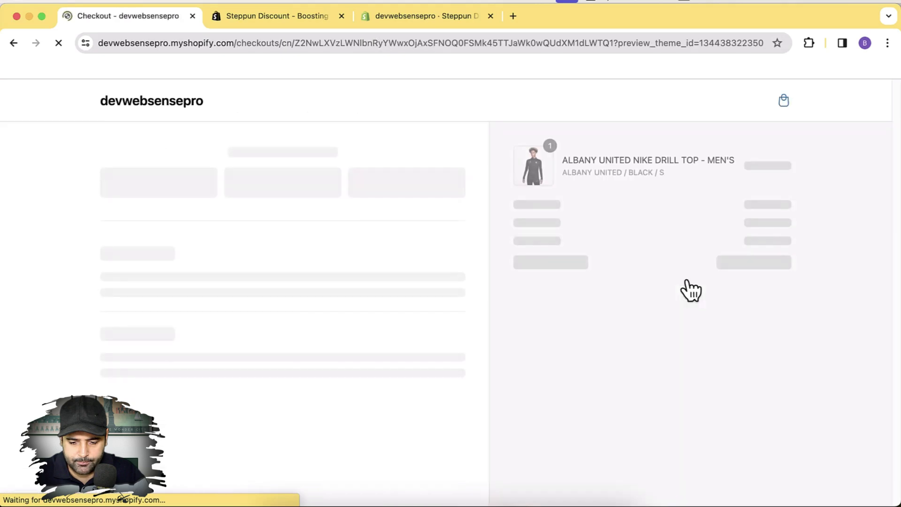
{"action": "left_click", "coordinate": [587, 223]}
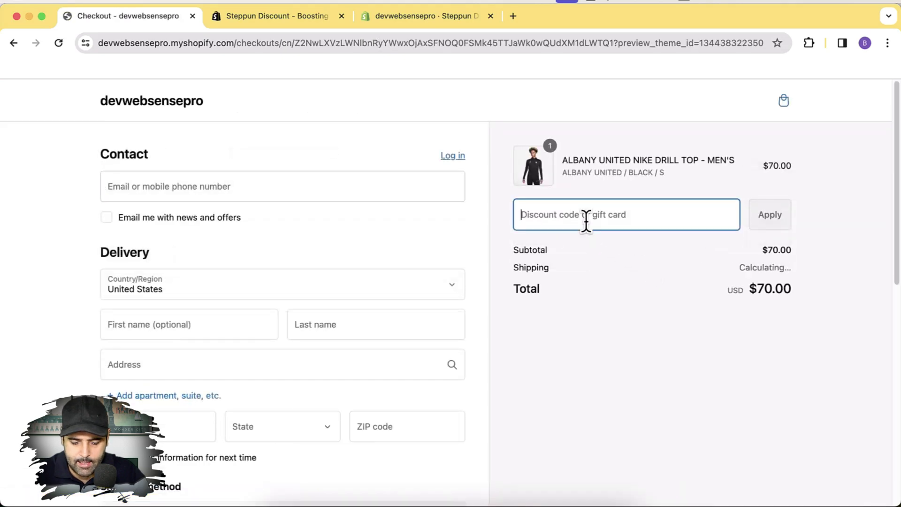
{"action": "type", "text": "80off"}
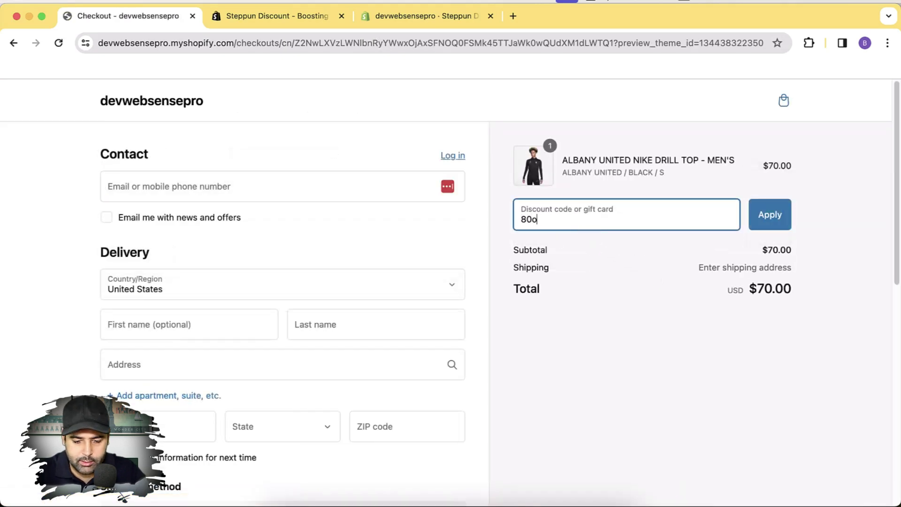
{"action": "left_click", "coordinate": [770, 217]}
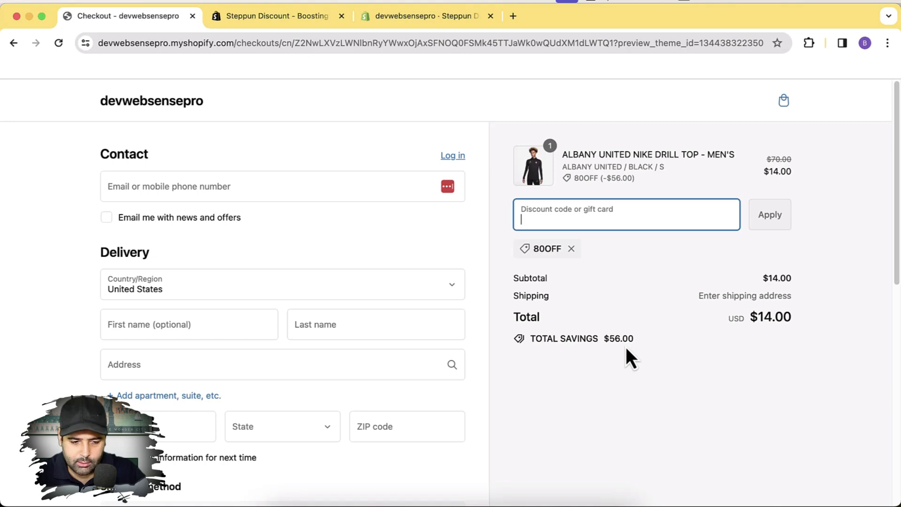
Return to the cart, set the discounted drill top's quantity to 2 and examine how 80off applies to the items
{"action": "left_click", "coordinate": [137, 100]}
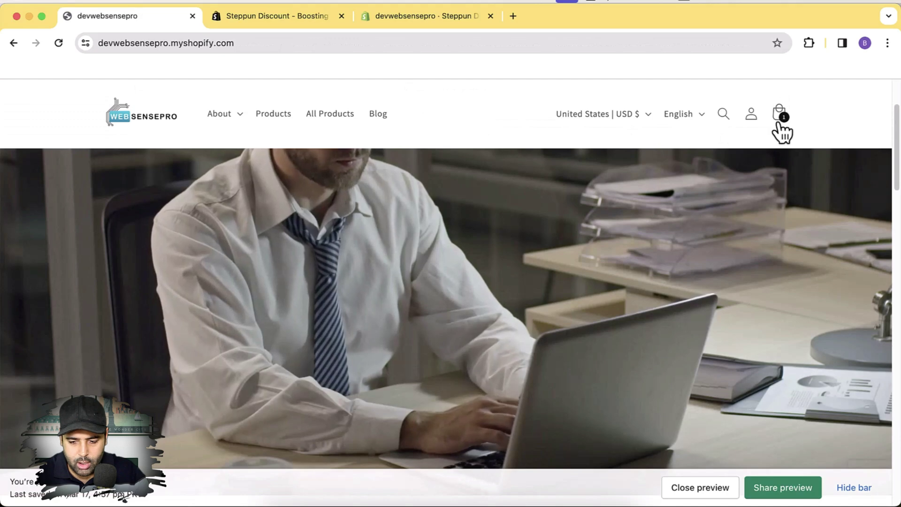
{"action": "left_click", "coordinate": [779, 137]}
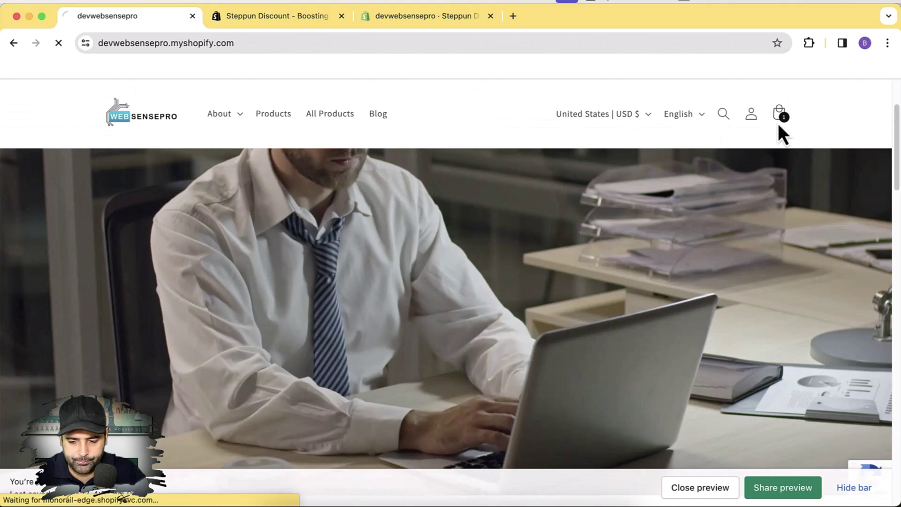
{"action": "double_click", "coordinate": [577, 239]}
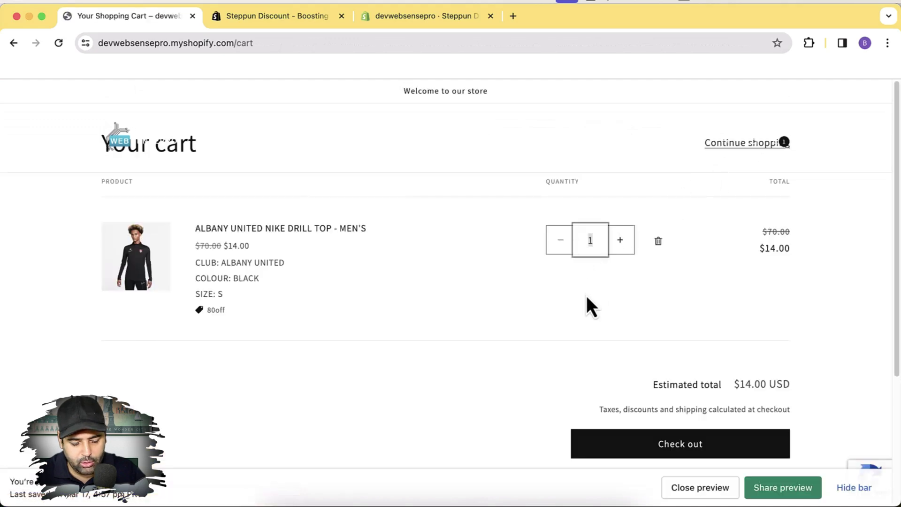
{"action": "type", "text": "2"}
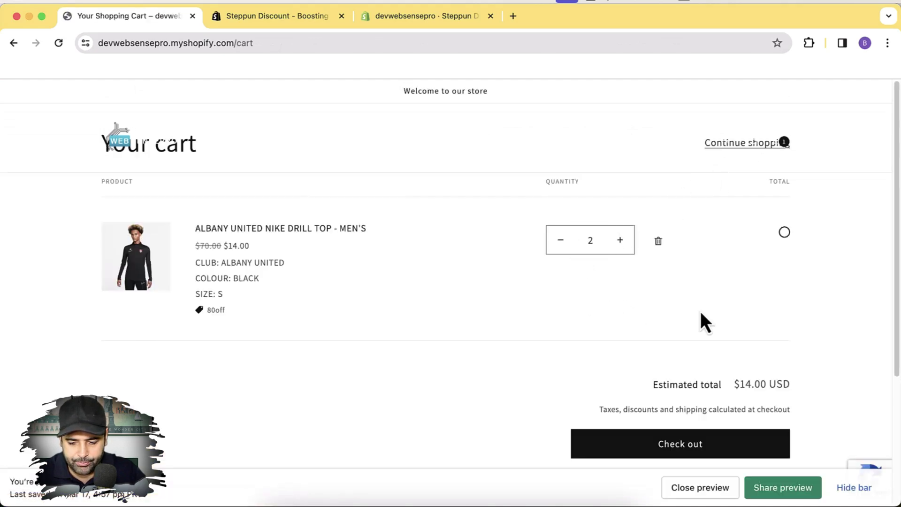
{"action": "scroll", "coordinate": [700, 321], "scroll_direction": "down", "scroll_amount": 2}
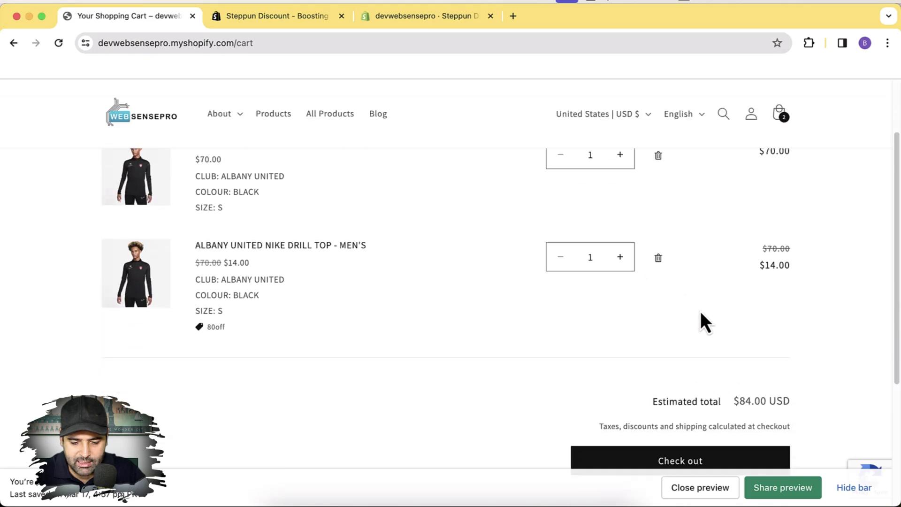
{"action": "scroll", "coordinate": [476, 295], "scroll_direction": "up", "scroll_amount": 1}
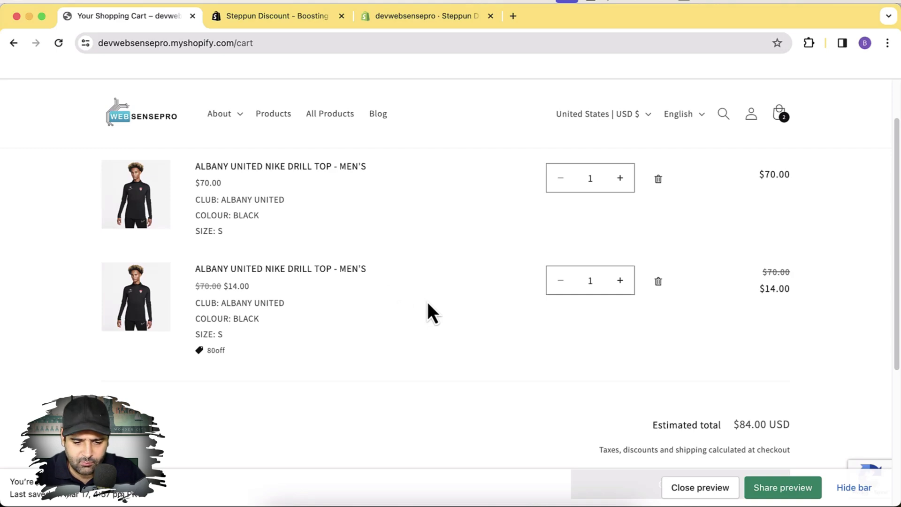
Check the 80off discount's usage limits and combination settings in Steppun Discount against the two drill top lines in the storefront cart
{"action": "left_click", "coordinate": [432, 19]}
{"action": "scroll", "coordinate": [542, 232], "scroll_direction": "down", "scroll_amount": 10}
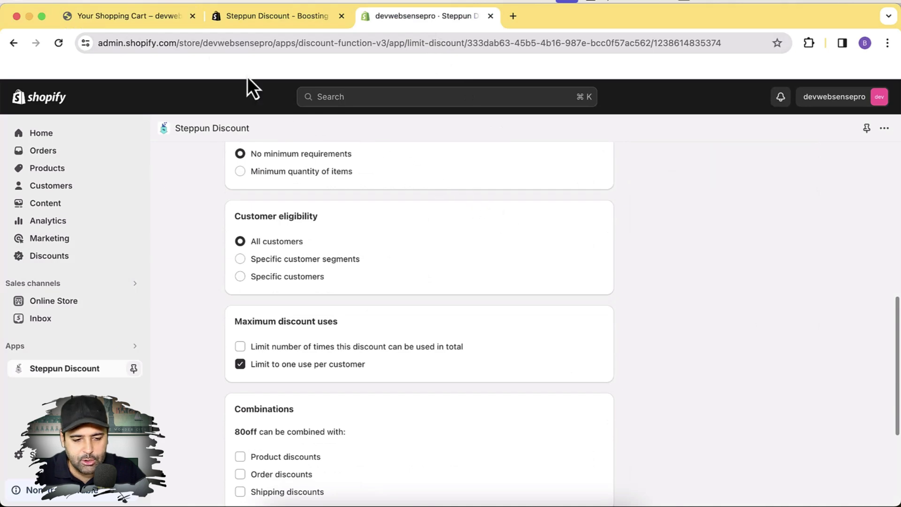
{"action": "left_click", "coordinate": [140, 19]}
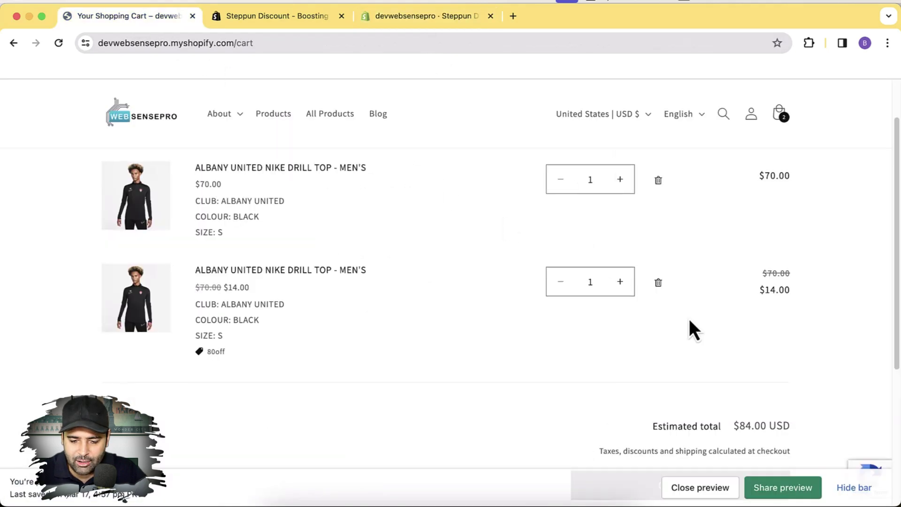
{"action": "scroll", "coordinate": [689, 319], "scroll_direction": "up", "scroll_amount": 2}
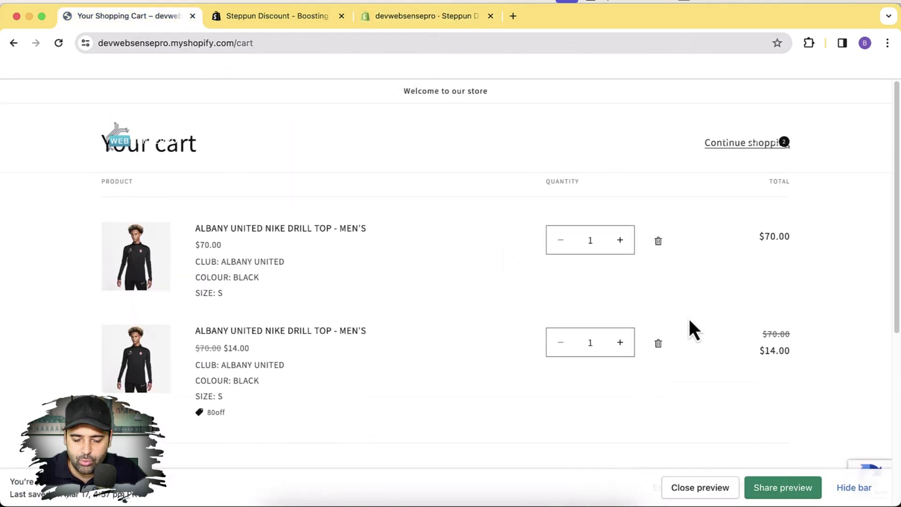